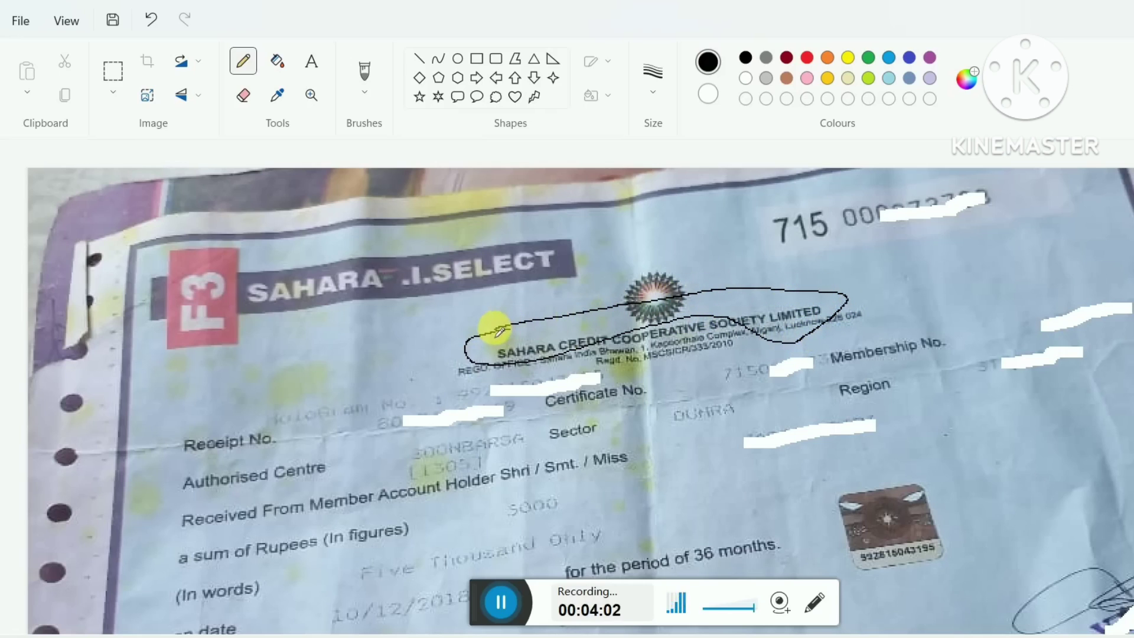
- Undo the freehand outline around the society name on the certificate image and redraw it with the Pencil
{"action": "left_click", "coordinate": [152, 22]}
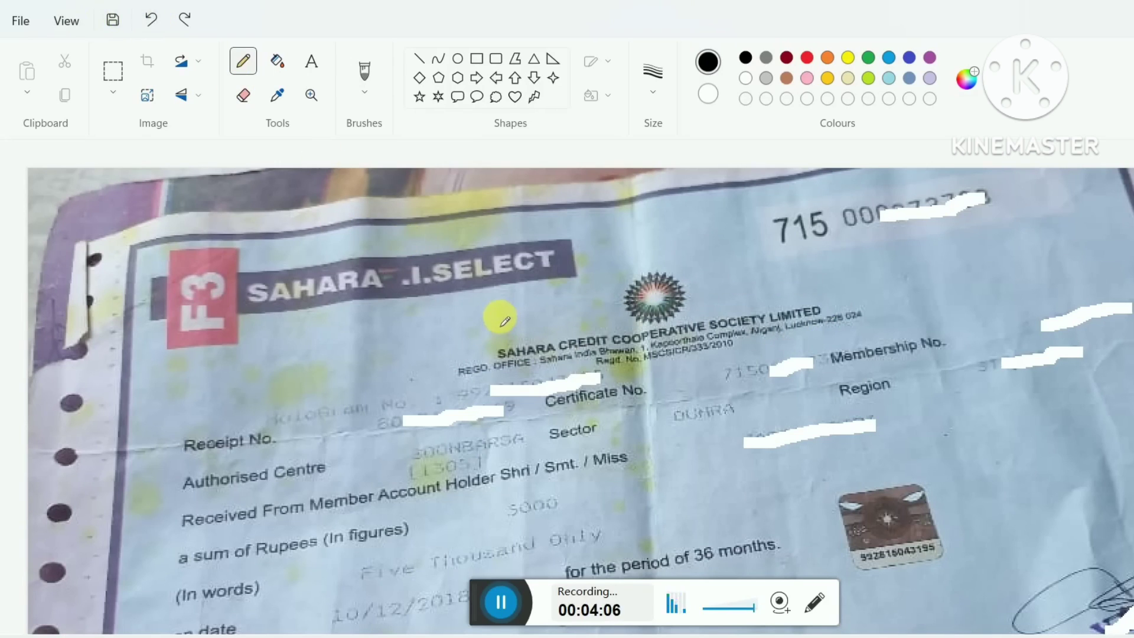
{"action": "mouse_move", "coordinate": [504, 329]}
{"action": "left_mouse_down"}
{"action": "mouse_move", "coordinate": [486, 324]}
{"action": "mouse_move", "coordinate": [450, 347]}
{"action": "mouse_move", "coordinate": [514, 372]}
{"action": "mouse_move", "coordinate": [793, 343]}
{"action": "mouse_move", "coordinate": [852, 308]}
{"action": "mouse_move", "coordinate": [824, 293]}
{"action": "mouse_move", "coordinate": [650, 287]}
{"action": "mouse_move", "coordinate": [504, 329]}
{"action": "left_mouse_up"}
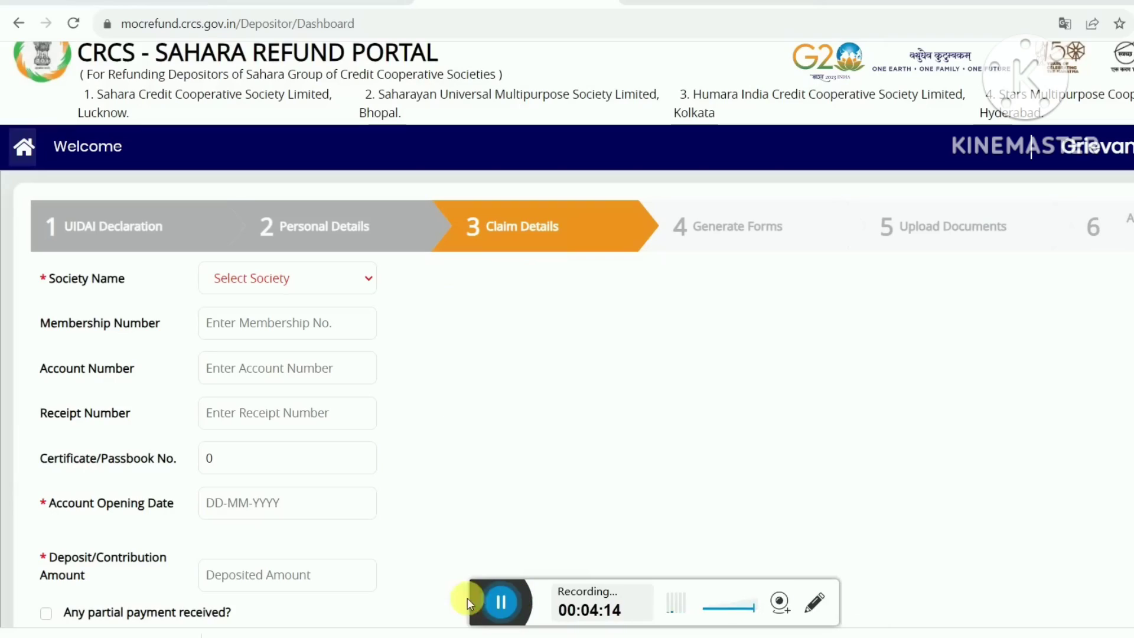
- Switch to the refund portal in the browser and set the society name to Sahara Credit Cooperative Society Limited
{"action": "left_click", "coordinate": [308, 269]}
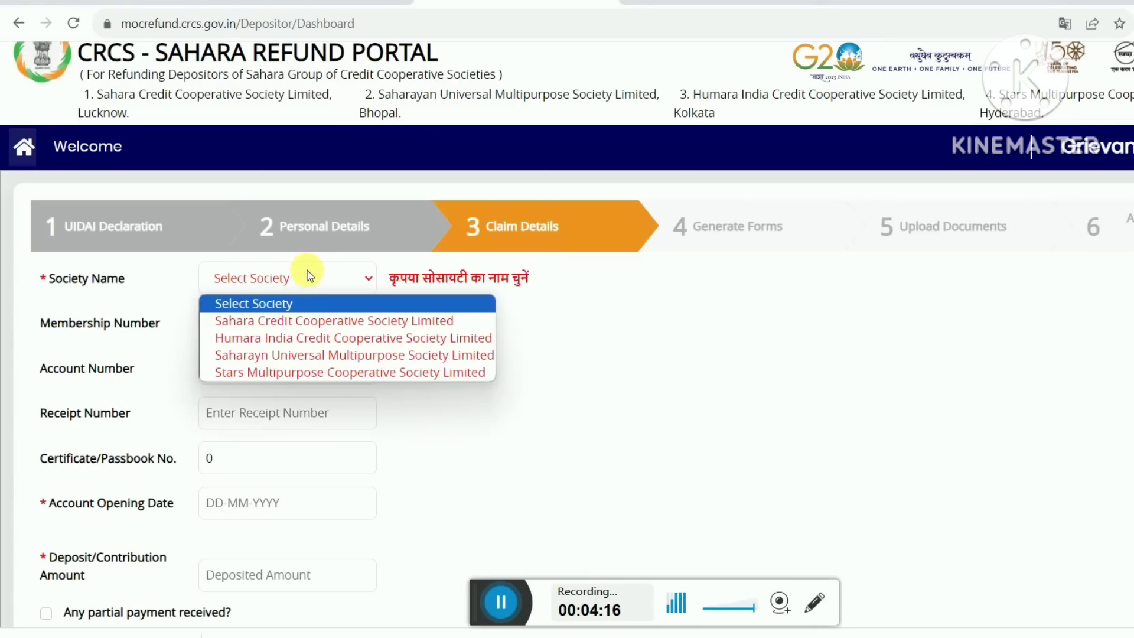
{"action": "left_click", "coordinate": [318, 321]}
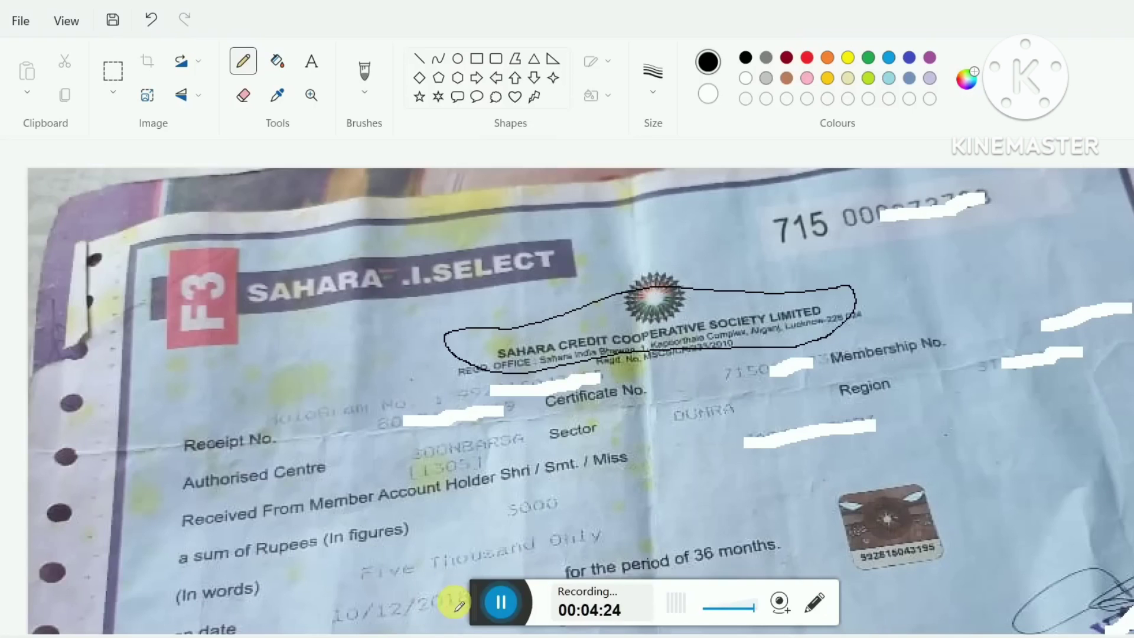
- Switch to Paint and outline the Membership No. and Account No. entries on the certificate image with the Pencil
{"action": "mouse_move", "coordinate": [961, 329]}
{"action": "left_mouse_down"}
{"action": "mouse_move", "coordinate": [883, 330]}
{"action": "mouse_move", "coordinate": [842, 345]}
{"action": "mouse_move", "coordinate": [822, 376]}
{"action": "mouse_move", "coordinate": [885, 382]}
{"action": "mouse_move", "coordinate": [990, 345]}
{"action": "mouse_move", "coordinate": [1123, 323]}
{"action": "mouse_move", "coordinate": [1107, 281]}
{"action": "mouse_move", "coordinate": [1023, 314]}
{"action": "left_mouse_up"}
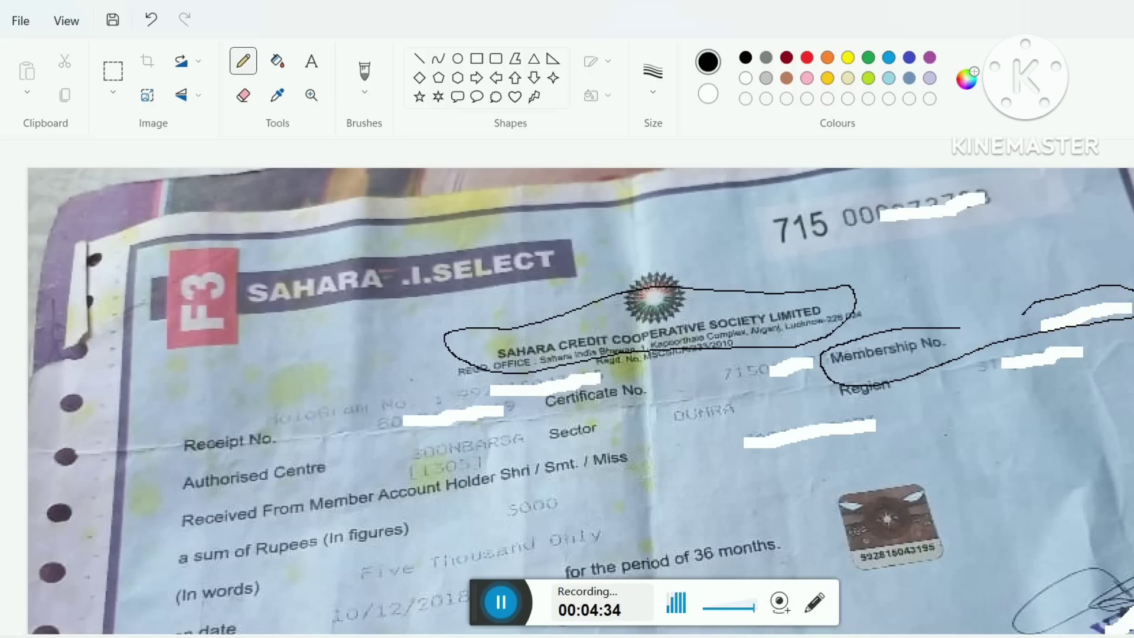
{"action": "key", "text": "alt+Tab"}
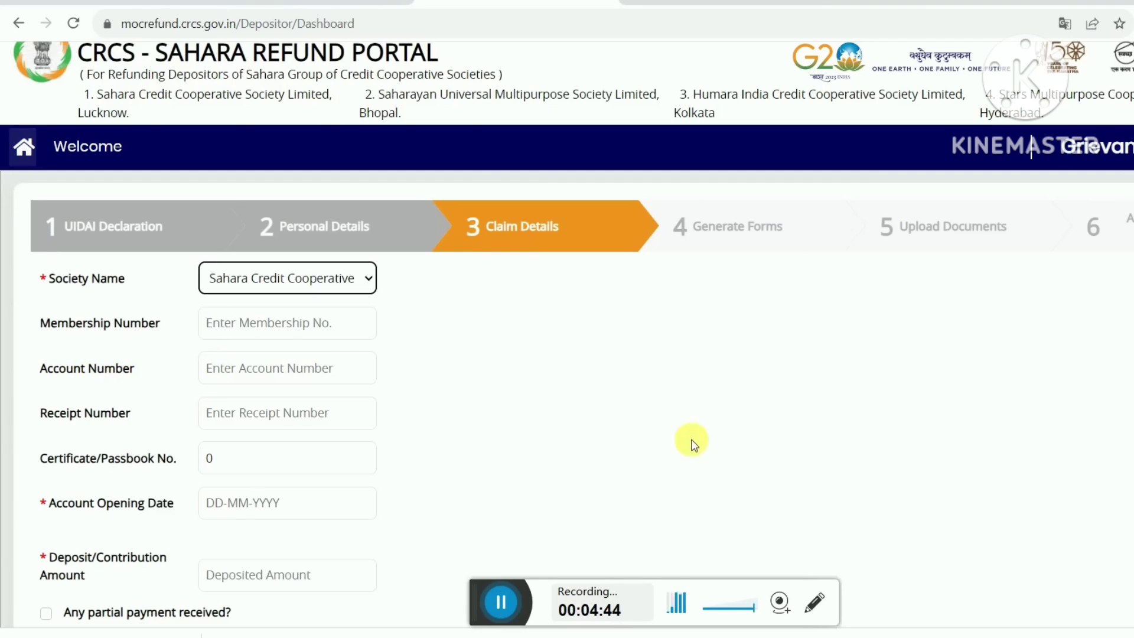
{"action": "key", "text": "alt+Tab"}
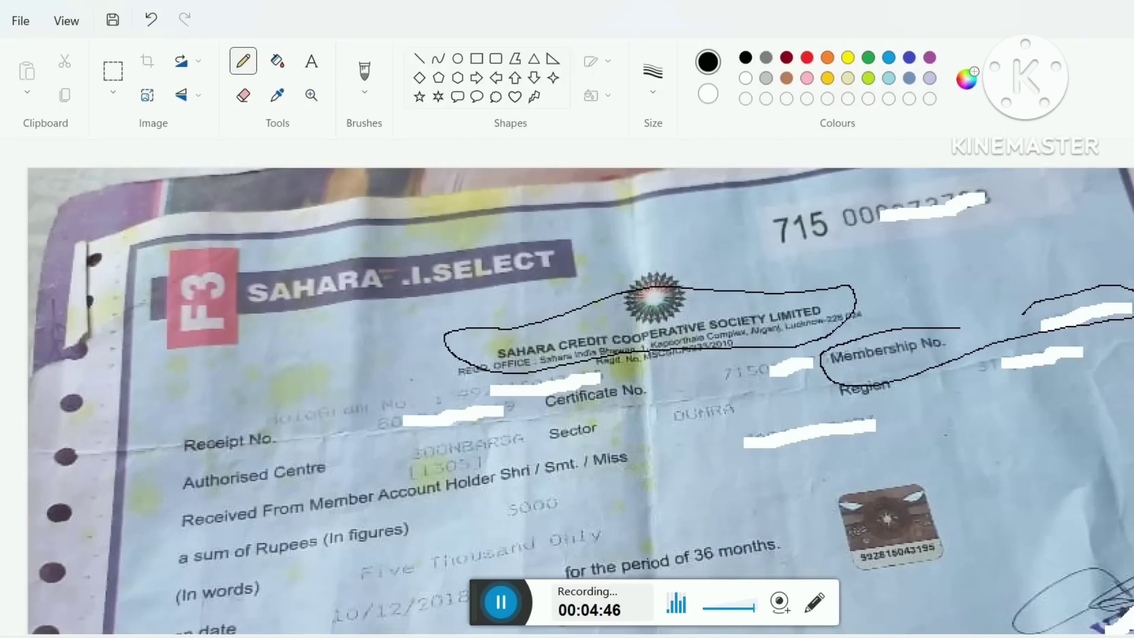
{"action": "scroll", "coordinate": [890, 443], "scroll_direction": "down", "scroll_amount": 2}
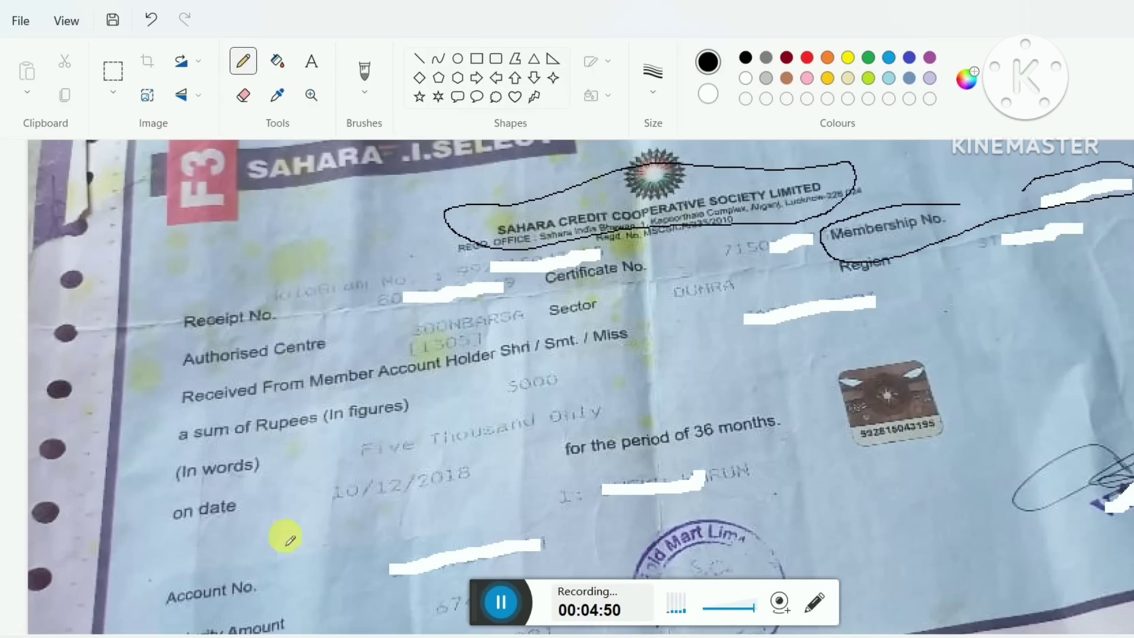
{"action": "mouse_move", "coordinate": [237, 568]}
{"action": "left_mouse_down"}
{"action": "mouse_move", "coordinate": [166, 572]}
{"action": "mouse_move", "coordinate": [149, 601]}
{"action": "mouse_move", "coordinate": [275, 597]}
{"action": "mouse_move", "coordinate": [488, 542]}
{"action": "mouse_move", "coordinate": [555, 542]}
{"action": "mouse_move", "coordinate": [514, 573]}
{"action": "mouse_move", "coordinate": [380, 582]}
{"action": "mouse_move", "coordinate": [380, 562]}
{"action": "mouse_move", "coordinate": [393, 561]}
{"action": "left_mouse_up"}
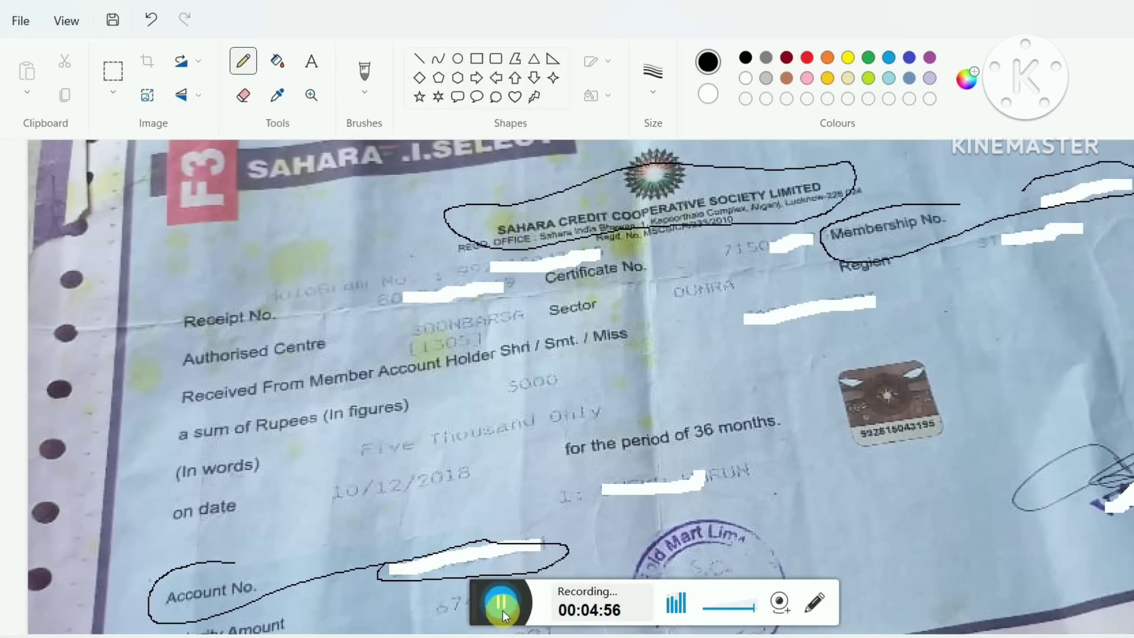
{"action": "left_click", "coordinate": [502, 611]}
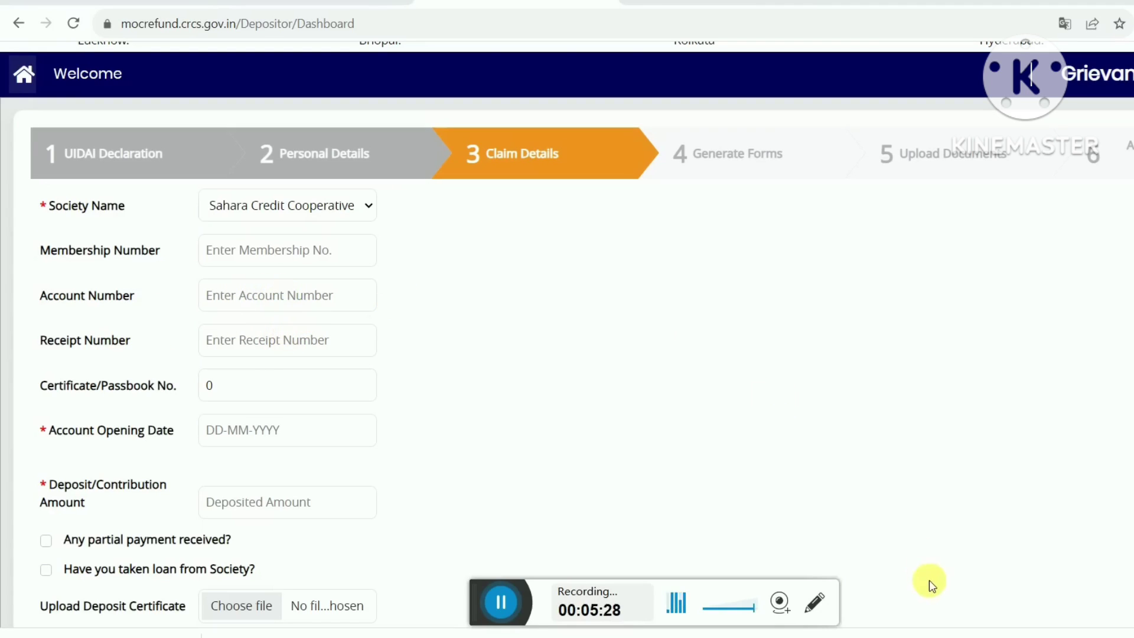
- Outline the Receipt No. entry on the certificate image in Paint and compare it with the portal's claim fields
{"action": "left_click", "coordinate": [957, 585]}
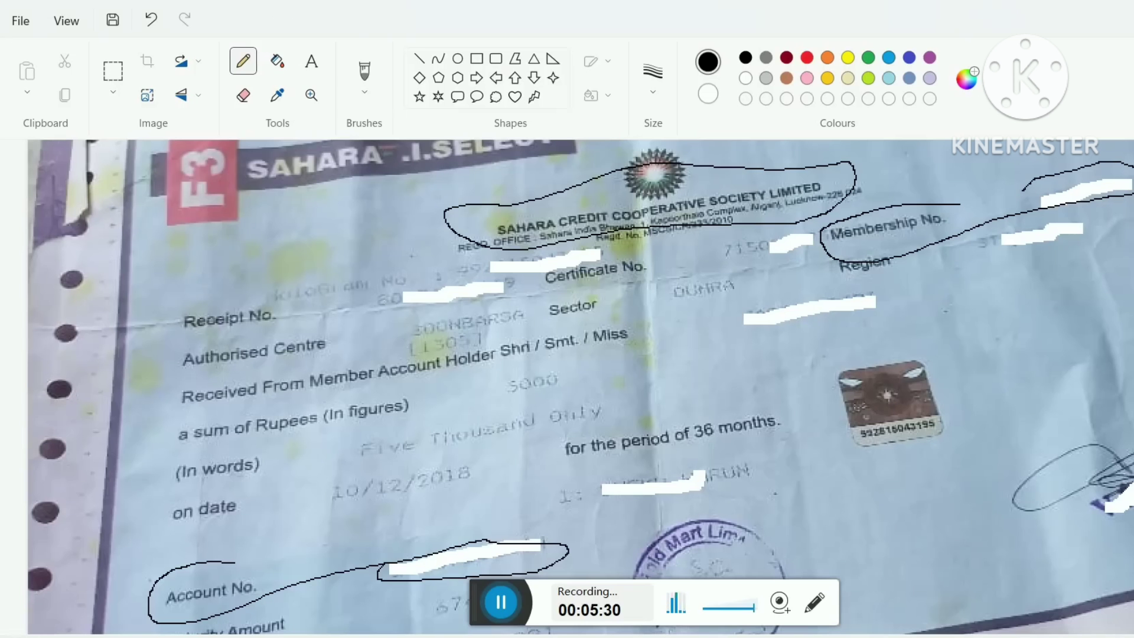
{"action": "mouse_move", "coordinate": [263, 300]}
{"action": "left_mouse_down"}
{"action": "mouse_move", "coordinate": [172, 306]}
{"action": "mouse_move", "coordinate": [190, 353]}
{"action": "mouse_move", "coordinate": [505, 293]}
{"action": "mouse_move", "coordinate": [496, 273]}
{"action": "mouse_move", "coordinate": [254, 299]}
{"action": "left_mouse_up"}
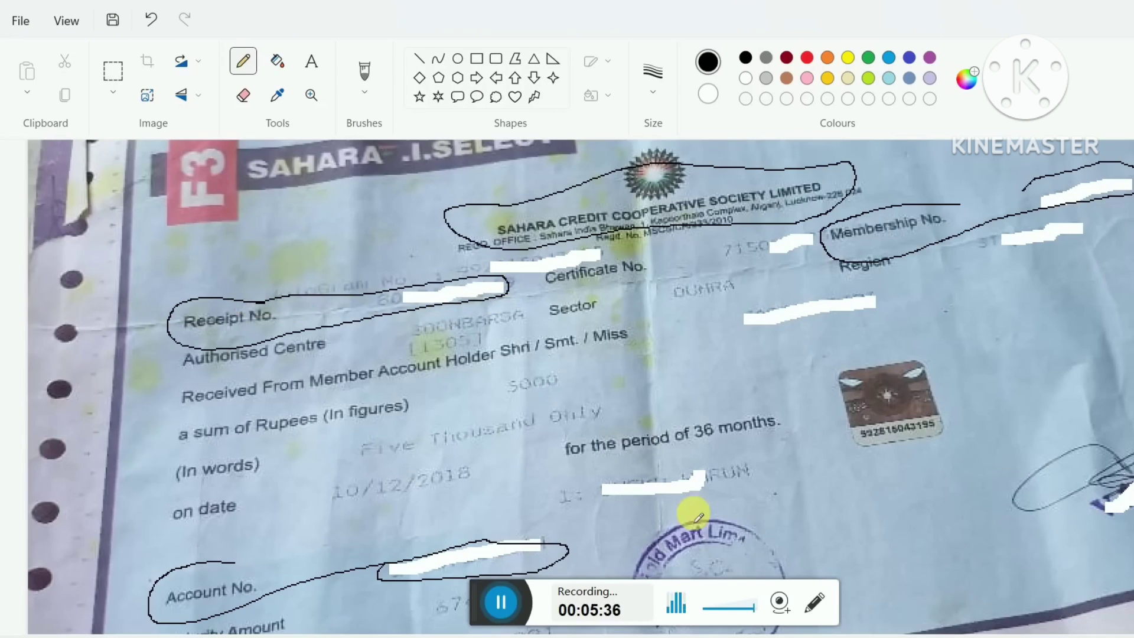
{"action": "key", "text": "alt+Tab"}
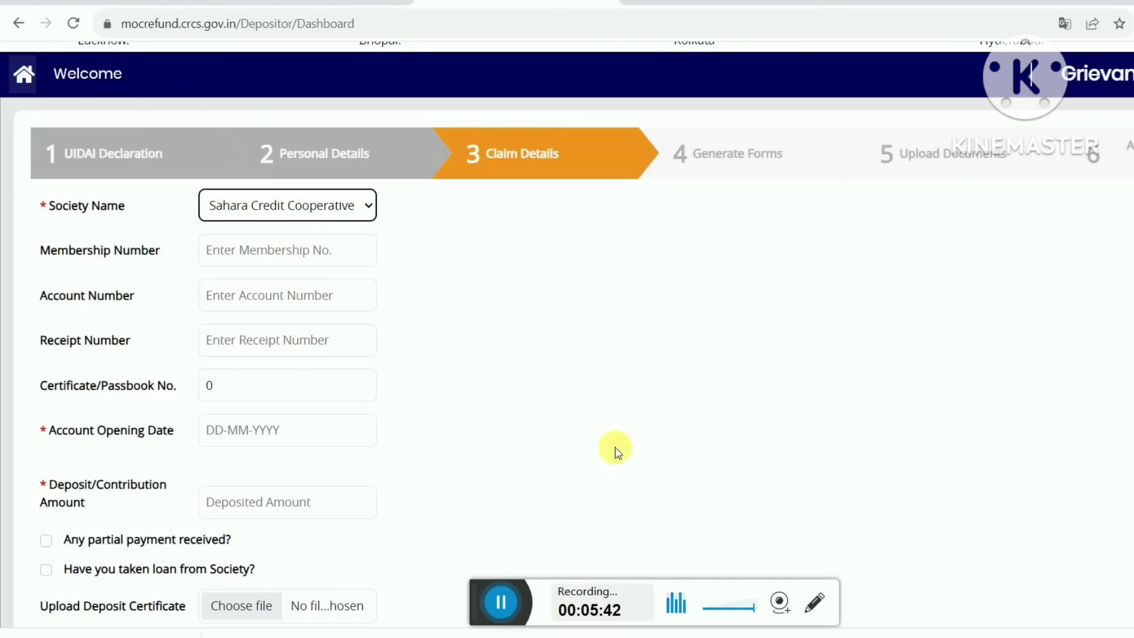
{"action": "key", "text": "alt+Tab"}
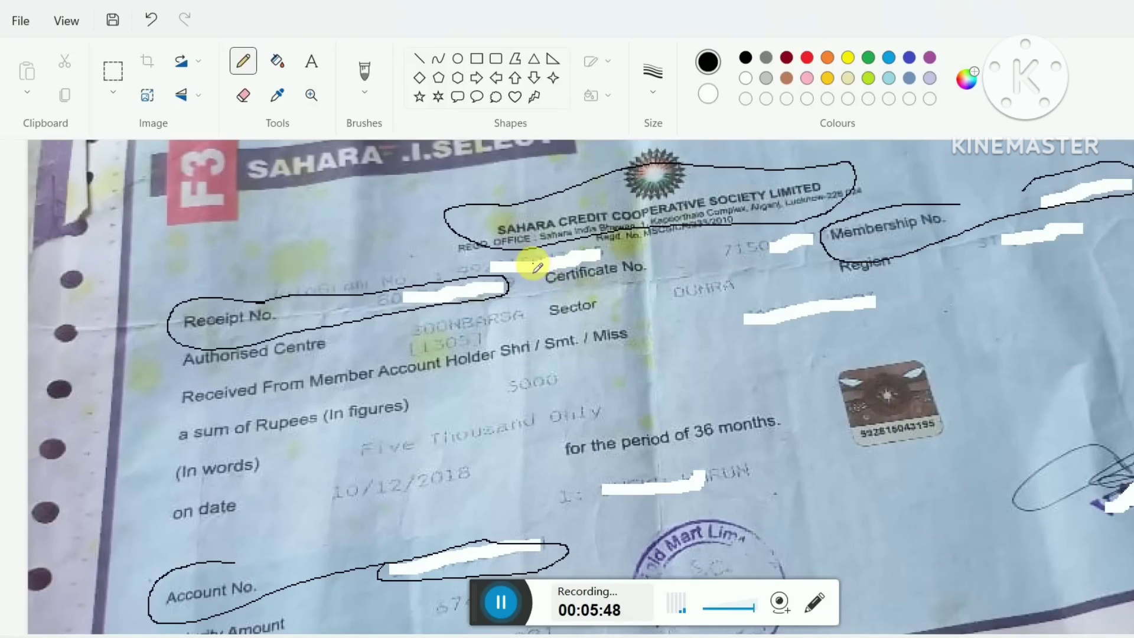
- Outline the Certificate No. entry and the number printed at the certificate's upper edge, and return to the portal's claim form
{"action": "mouse_move", "coordinate": [535, 265]}
{"action": "left_mouse_down"}
{"action": "mouse_move", "coordinate": [535, 296]}
{"action": "mouse_move", "coordinate": [768, 260]}
{"action": "mouse_move", "coordinate": [789, 245]}
{"action": "mouse_move", "coordinate": [679, 242]}
{"action": "mouse_move", "coordinate": [540, 260]}
{"action": "left_mouse_up"}
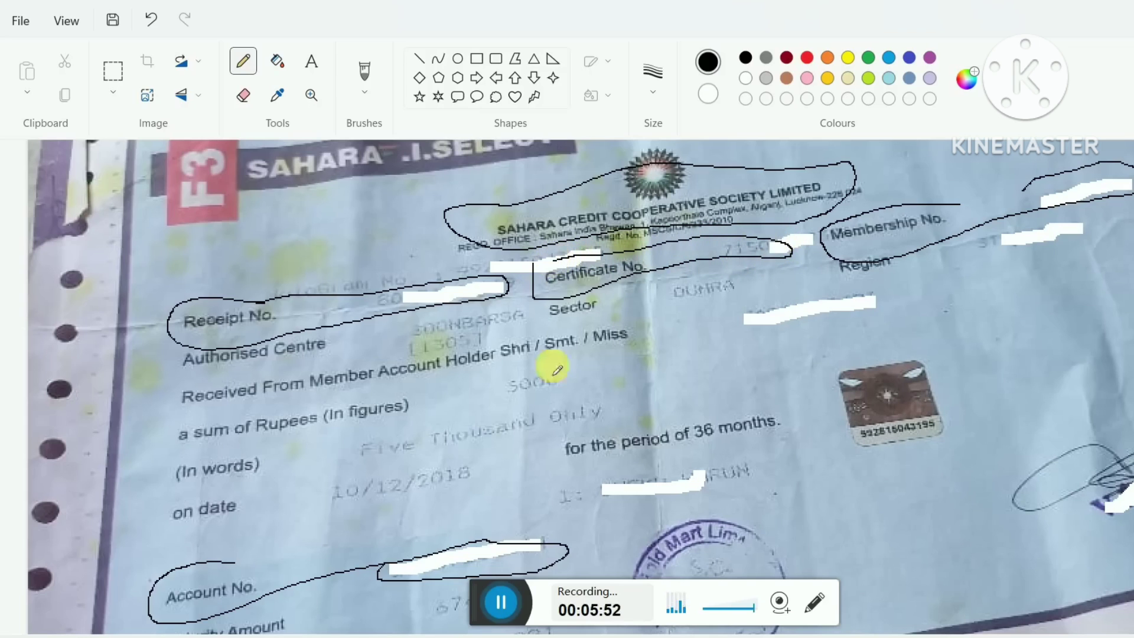
{"action": "scroll", "coordinate": [473, 600], "scroll_direction": "up", "scroll_amount": 2}
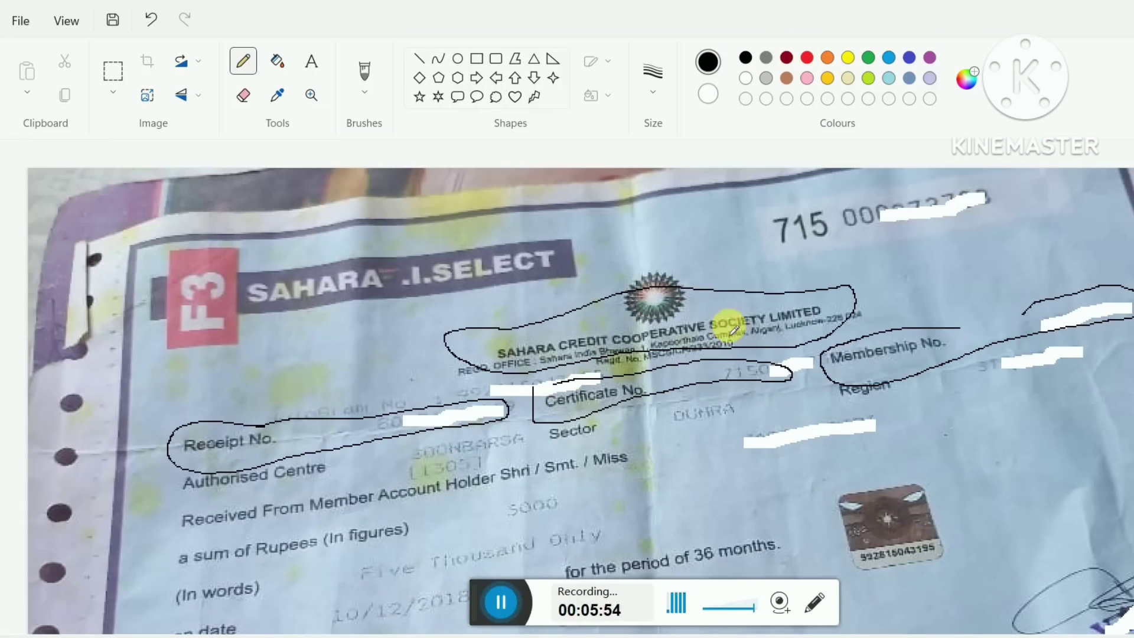
{"action": "mouse_move", "coordinate": [786, 206]}
{"action": "left_mouse_down"}
{"action": "mouse_move", "coordinate": [732, 243]}
{"action": "mouse_move", "coordinate": [861, 263]}
{"action": "mouse_move", "coordinate": [1000, 228]}
{"action": "mouse_move", "coordinate": [992, 179]}
{"action": "mouse_move", "coordinate": [880, 183]}
{"action": "mouse_move", "coordinate": [778, 207]}
{"action": "left_mouse_up"}
{"action": "left_click", "coordinate": [501, 603]}
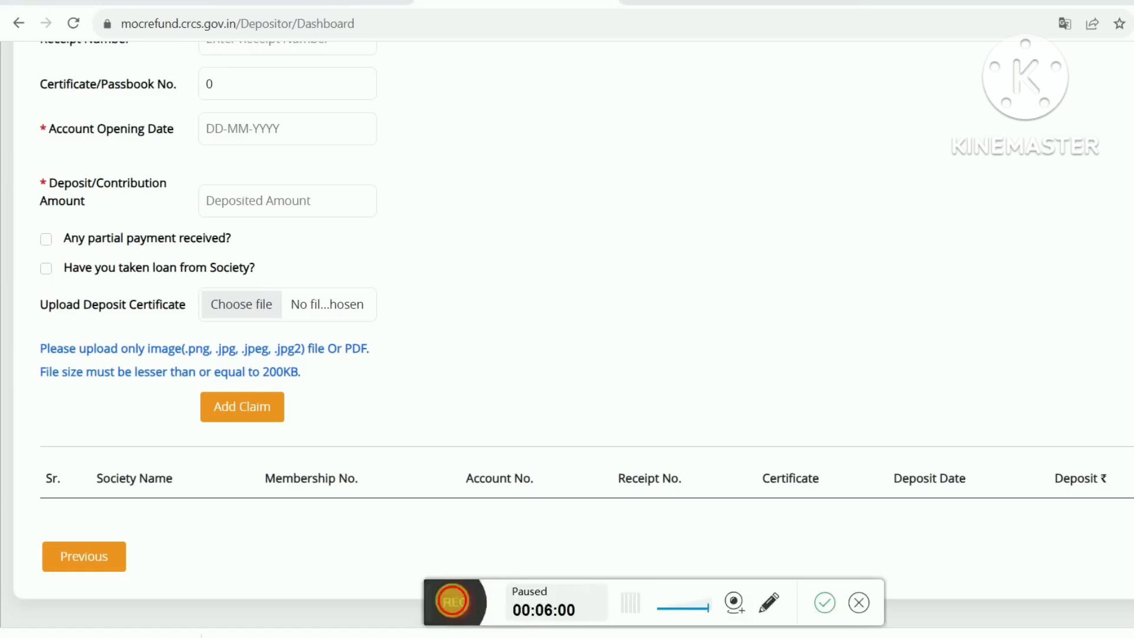
{"action": "left_click", "coordinate": [451, 601]}
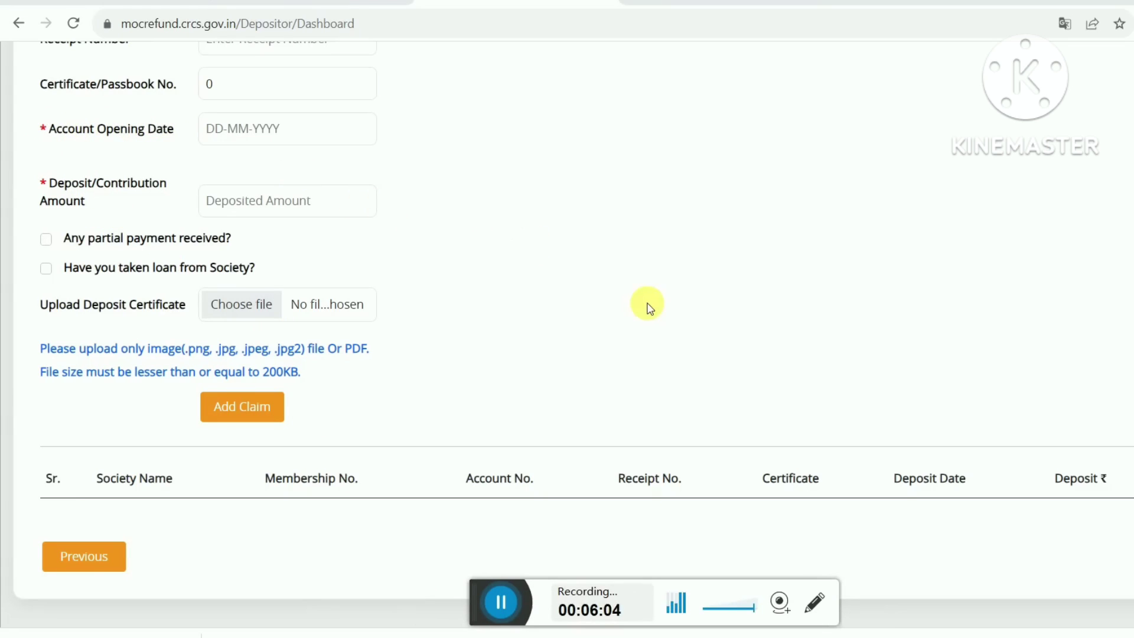
- Switch to Paint and outline the "on date" and Maturity Date entries on the certificate image with the Pencil
{"action": "mouse_move", "coordinate": [975, 635]}
{"action": "left_click", "coordinate": [975, 596]}
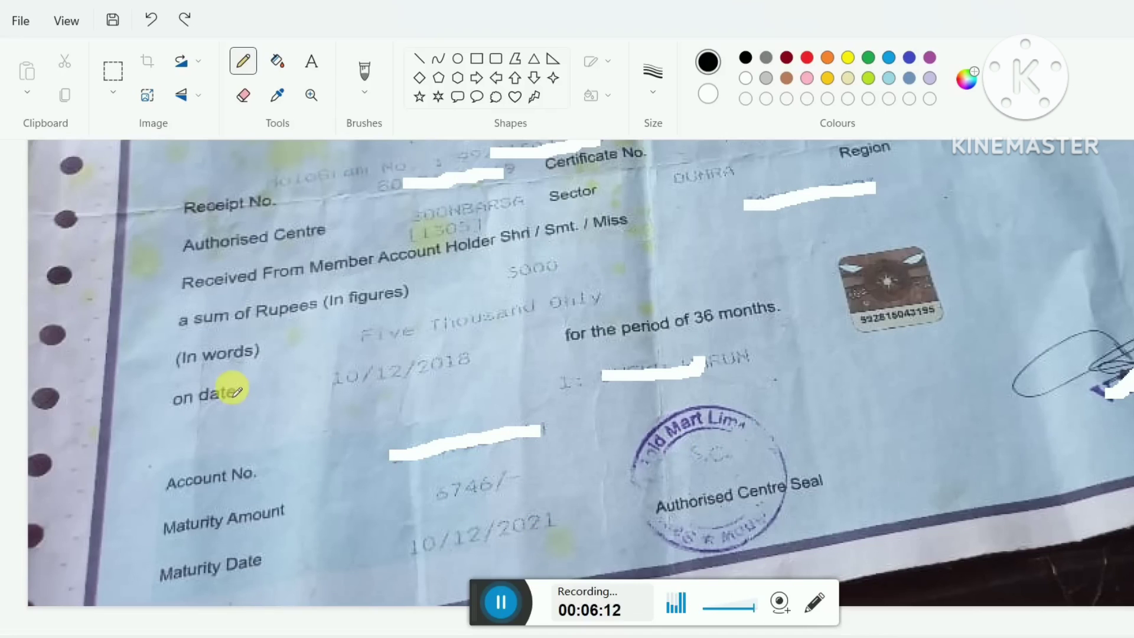
{"action": "left_click", "coordinate": [189, 376]}
{"action": "mouse_move", "coordinate": [189, 376]}
{"action": "left_mouse_down"}
{"action": "mouse_move", "coordinate": [155, 385]}
{"action": "mouse_move", "coordinate": [157, 408]}
{"action": "mouse_move", "coordinate": [237, 421]}
{"action": "mouse_move", "coordinate": [378, 400]}
{"action": "mouse_move", "coordinate": [484, 362]}
{"action": "mouse_move", "coordinate": [461, 332]}
{"action": "mouse_move", "coordinate": [192, 380]}
{"action": "left_mouse_up"}
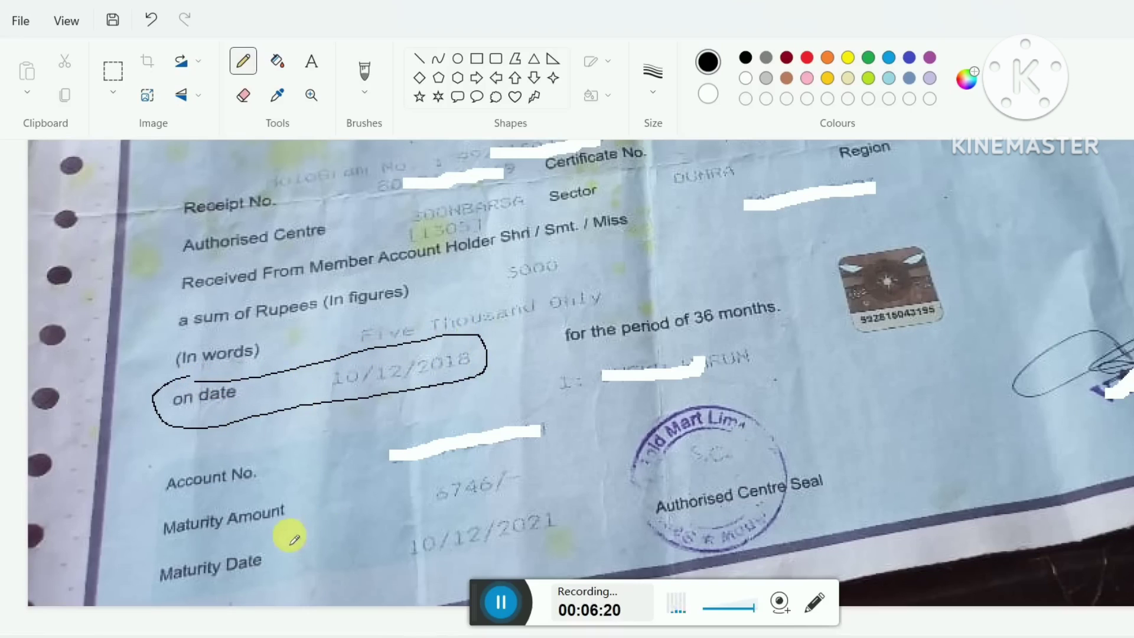
{"action": "mouse_move", "coordinate": [273, 531]}
{"action": "left_mouse_down"}
{"action": "mouse_move", "coordinate": [148, 563]}
{"action": "mouse_move", "coordinate": [150, 580]}
{"action": "mouse_move", "coordinate": [231, 596]}
{"action": "mouse_move", "coordinate": [369, 558]}
{"action": "mouse_move", "coordinate": [549, 547]}
{"action": "mouse_move", "coordinate": [576, 526]}
{"action": "mouse_move", "coordinate": [557, 494]}
{"action": "mouse_move", "coordinate": [471, 489]}
{"action": "mouse_move", "coordinate": [273, 533]}
{"action": "left_mouse_up"}
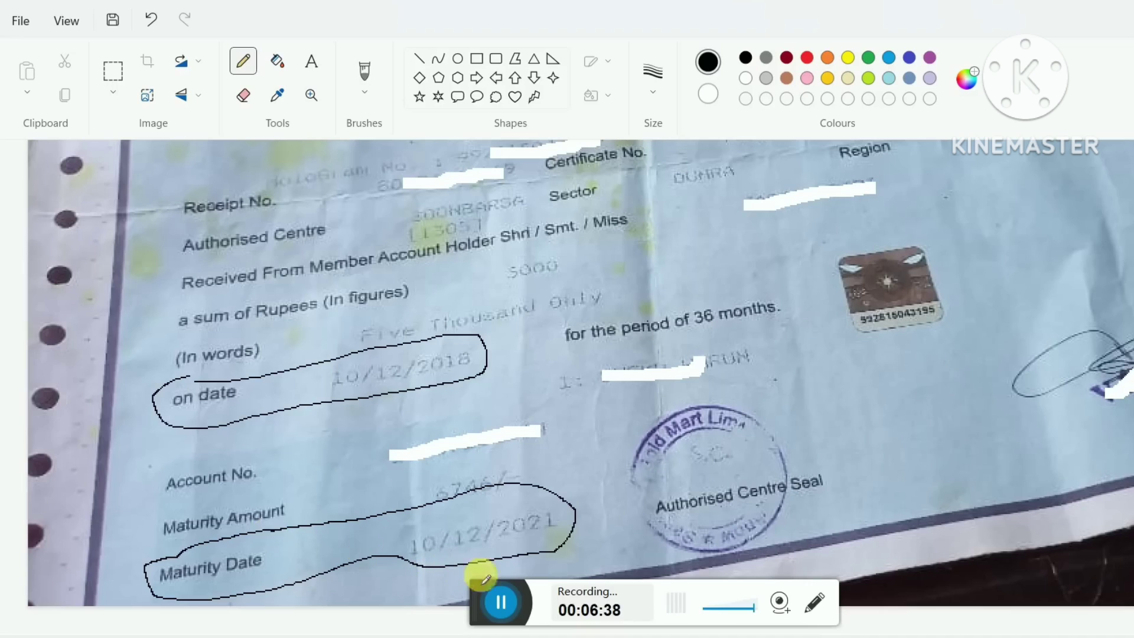
{"action": "left_click", "coordinate": [501, 603]}
{"action": "left_click", "coordinate": [451, 600]}
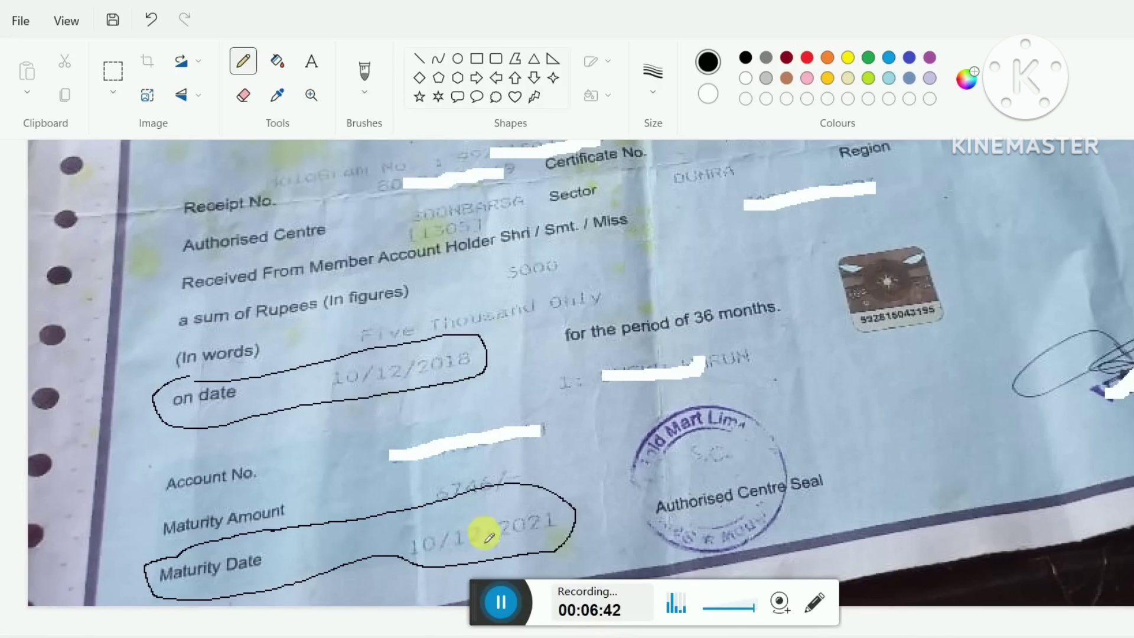
- Check the portal's deposit amount field and outline the deposited sum in figures and words on the certificate image in Paint
{"action": "key", "text": "alt+Tab"}
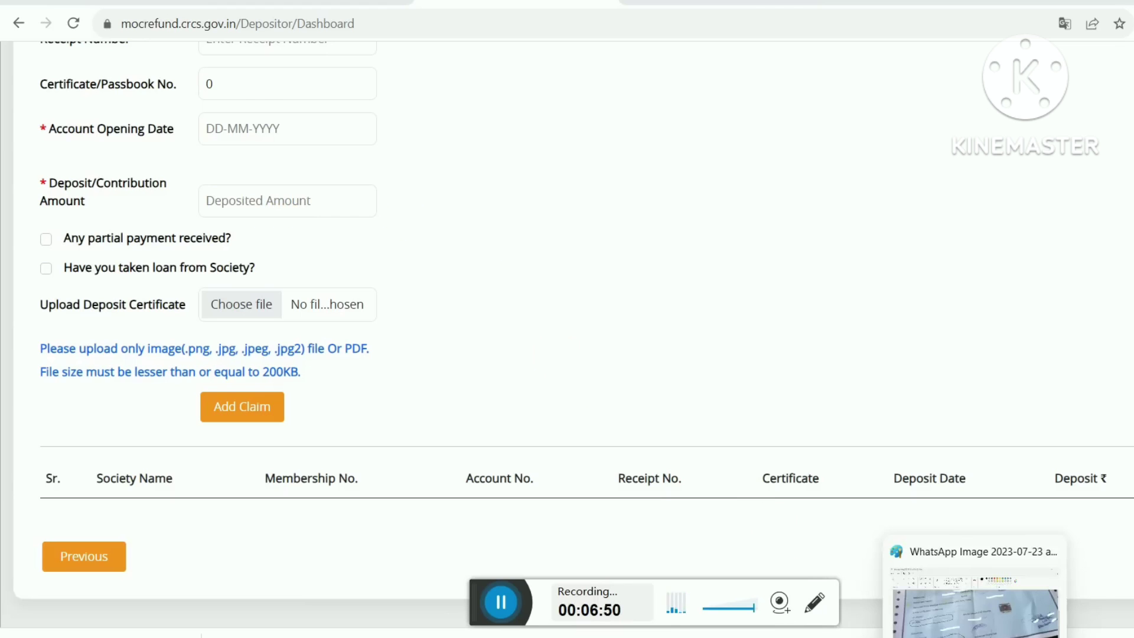
{"action": "left_click", "coordinate": [974, 597]}
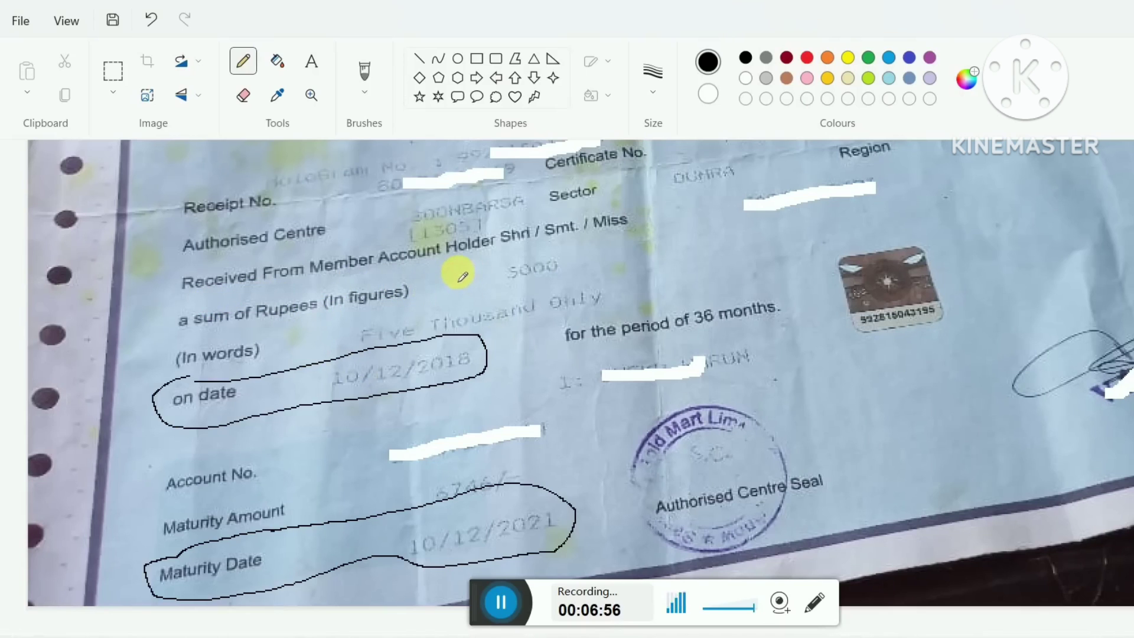
{"action": "mouse_move", "coordinate": [459, 273]}
{"action": "left_mouse_down"}
{"action": "mouse_move", "coordinate": [588, 248]}
{"action": "mouse_move", "coordinate": [633, 292]}
{"action": "mouse_move", "coordinate": [621, 307]}
{"action": "mouse_move", "coordinate": [561, 324]}
{"action": "mouse_move", "coordinate": [345, 354]}
{"action": "mouse_move", "coordinate": [350, 329]}
{"action": "mouse_move", "coordinate": [447, 288]}
{"action": "left_mouse_up"}
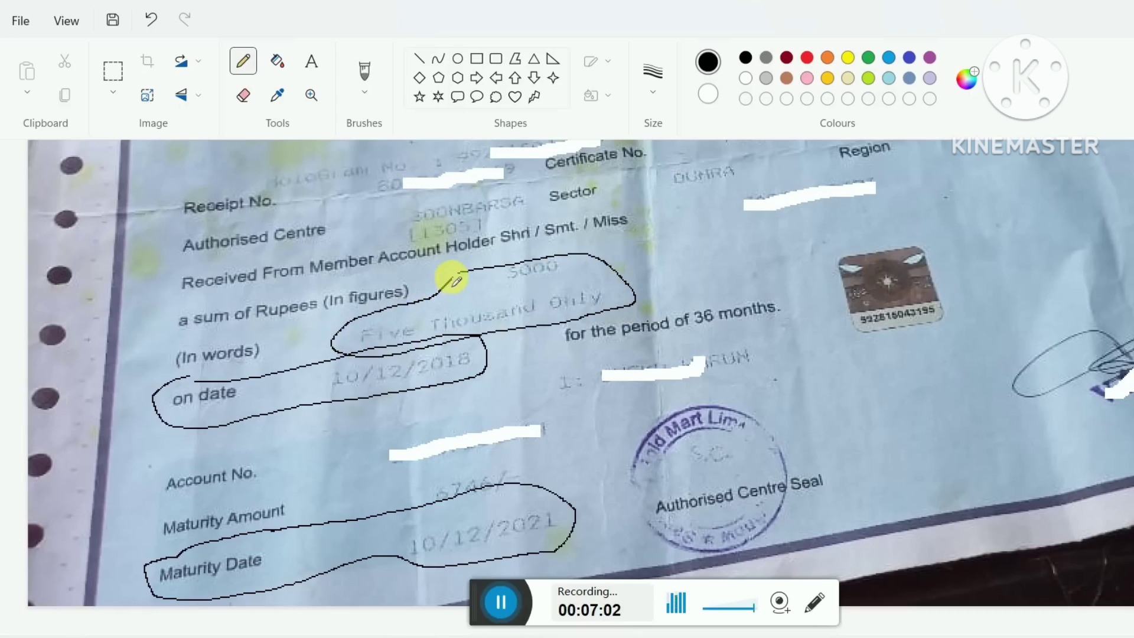
- Switch to the portal and check which fields the partial payment and society loan options add, clearing each option again
{"action": "left_click", "coordinate": [632, 550]}
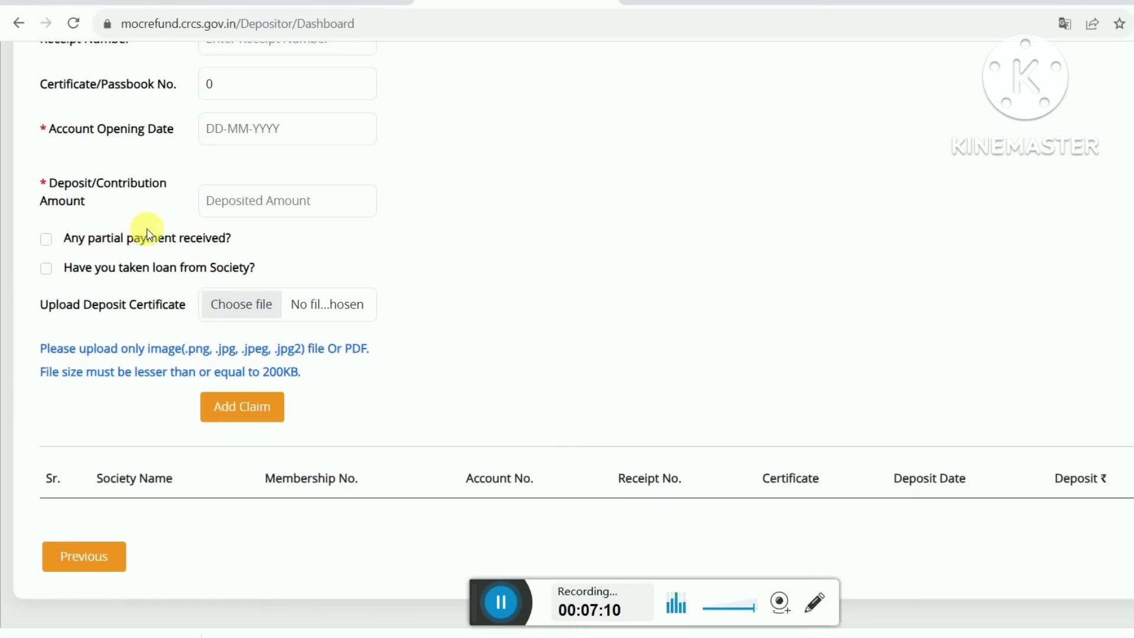
{"action": "left_click", "coordinate": [46, 239]}
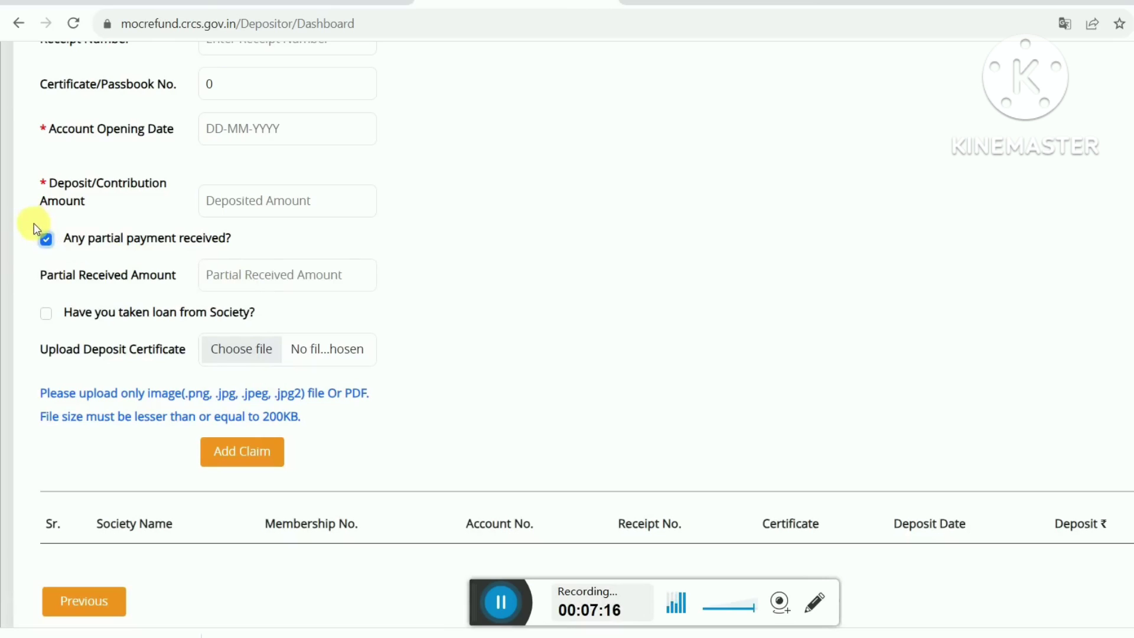
{"action": "left_click", "coordinate": [46, 240]}
{"action": "left_click", "coordinate": [48, 275]}
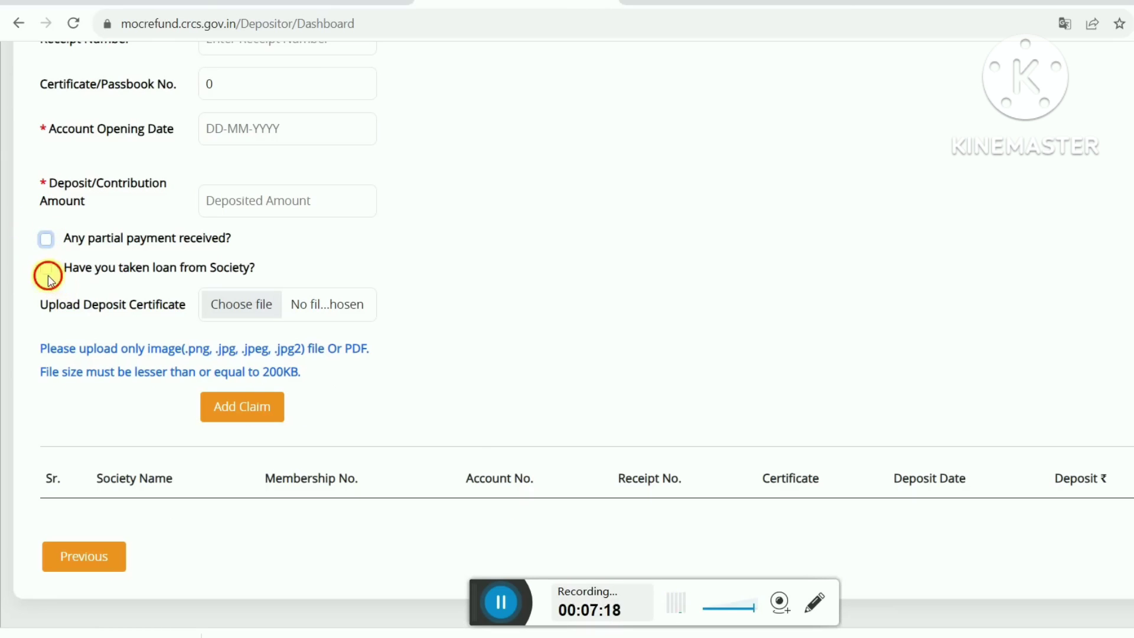
{"action": "left_click", "coordinate": [46, 270]}
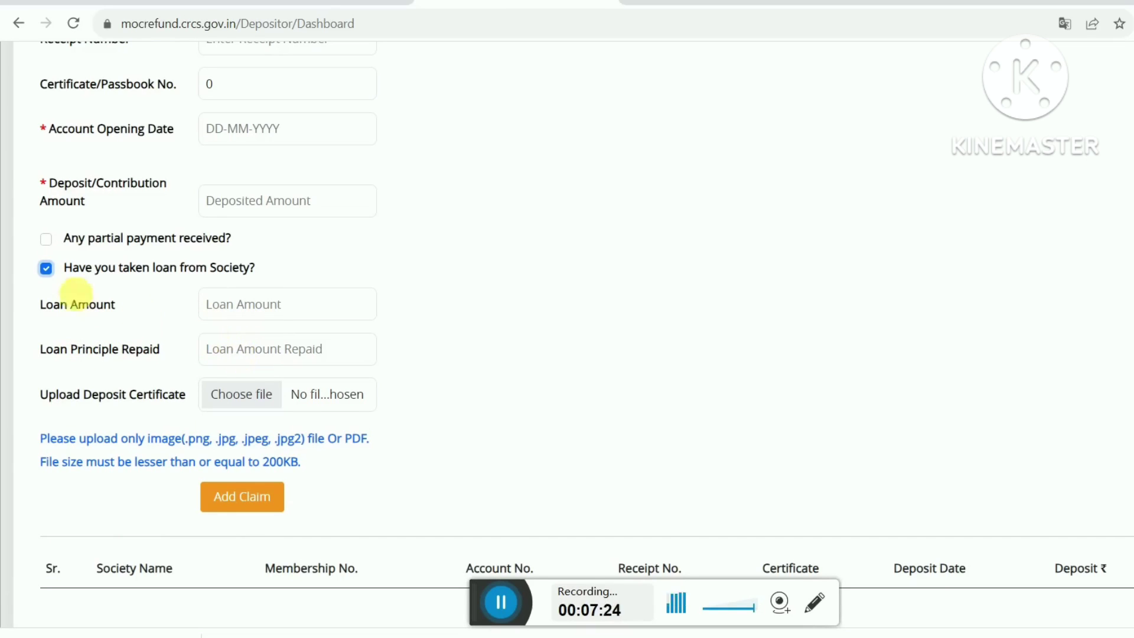
{"action": "left_click", "coordinate": [46, 269]}
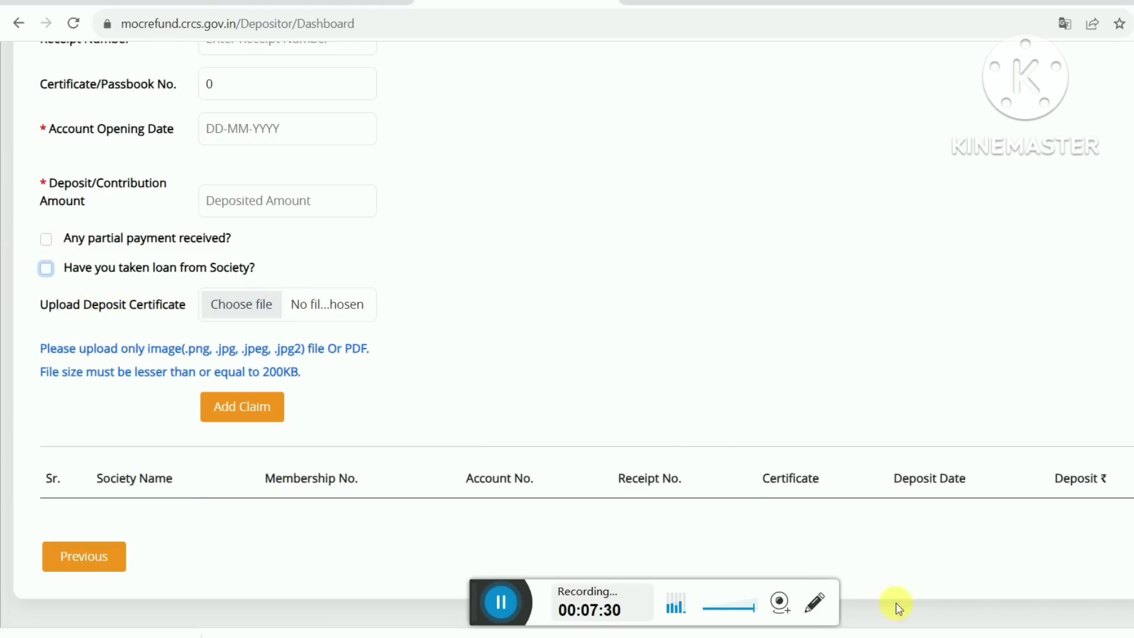
- Review the upper part of the certificate image in Paint, and return to the Society Name field of the portal's claim form
{"action": "key", "text": "alt+Tab"}
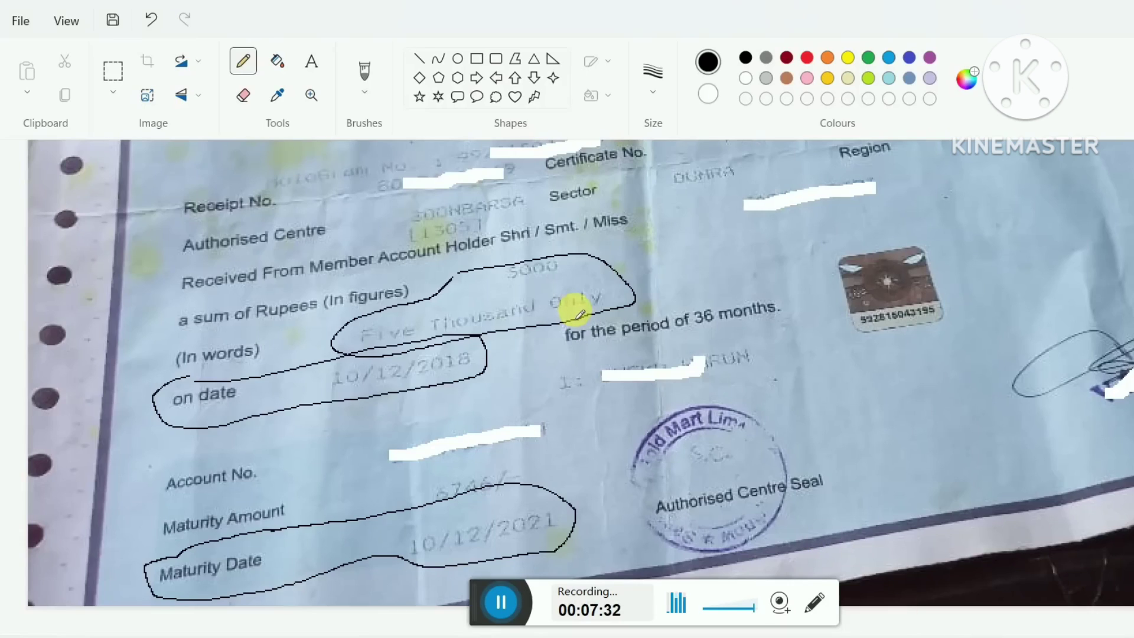
{"action": "scroll", "coordinate": [580, 313], "scroll_direction": "up", "scroll_amount": 5}
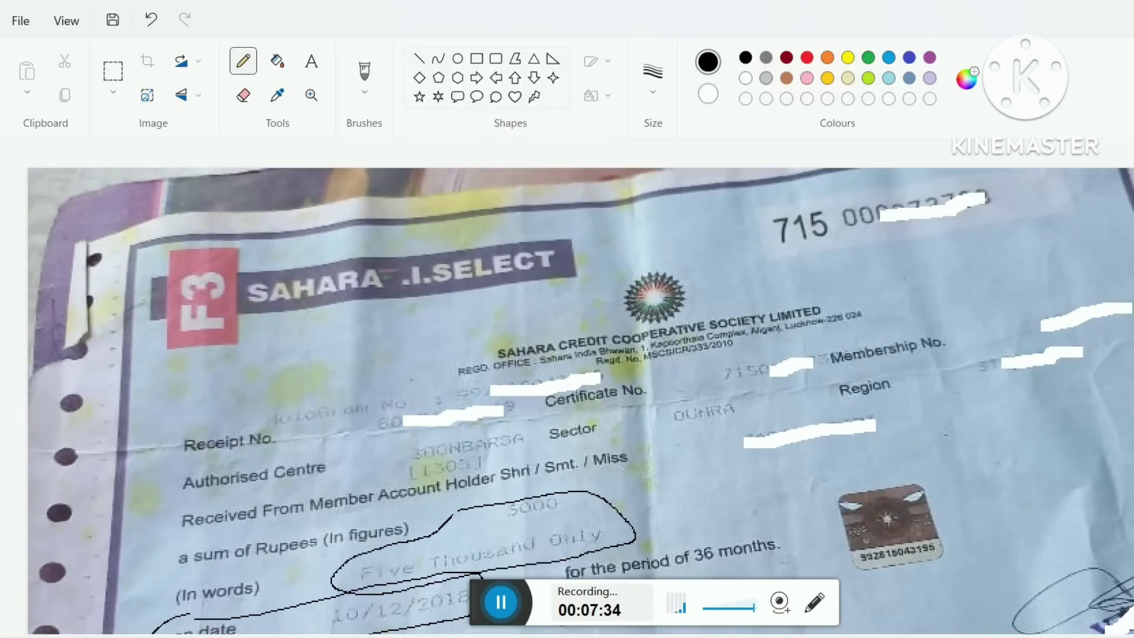
{"action": "key", "text": "alt+Tab"}
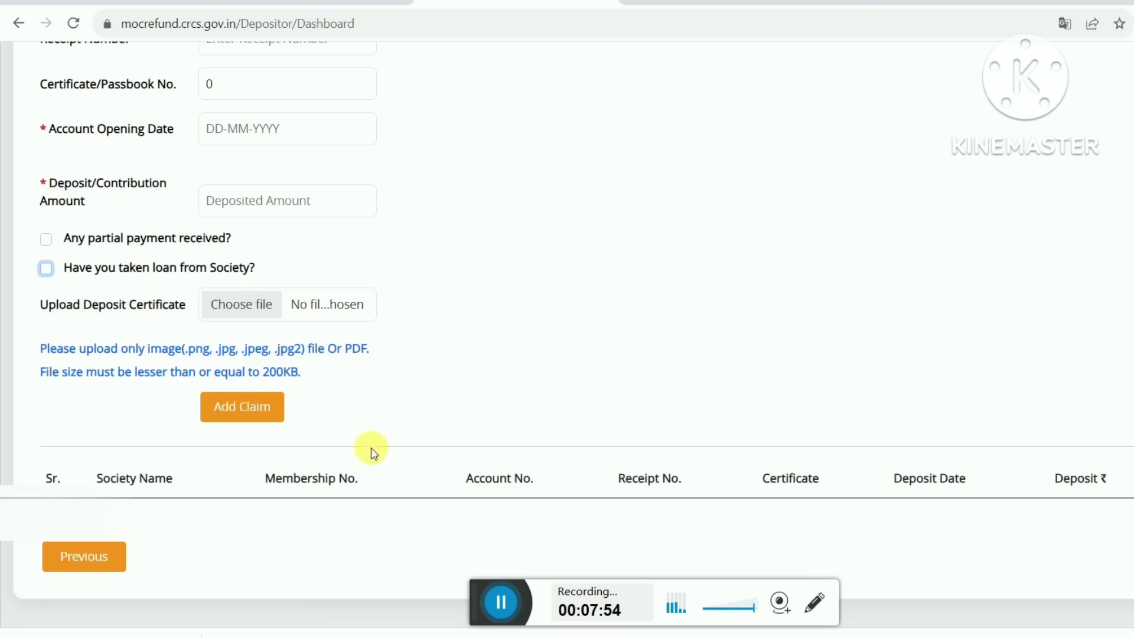
{"action": "left_click", "coordinate": [499, 602]}
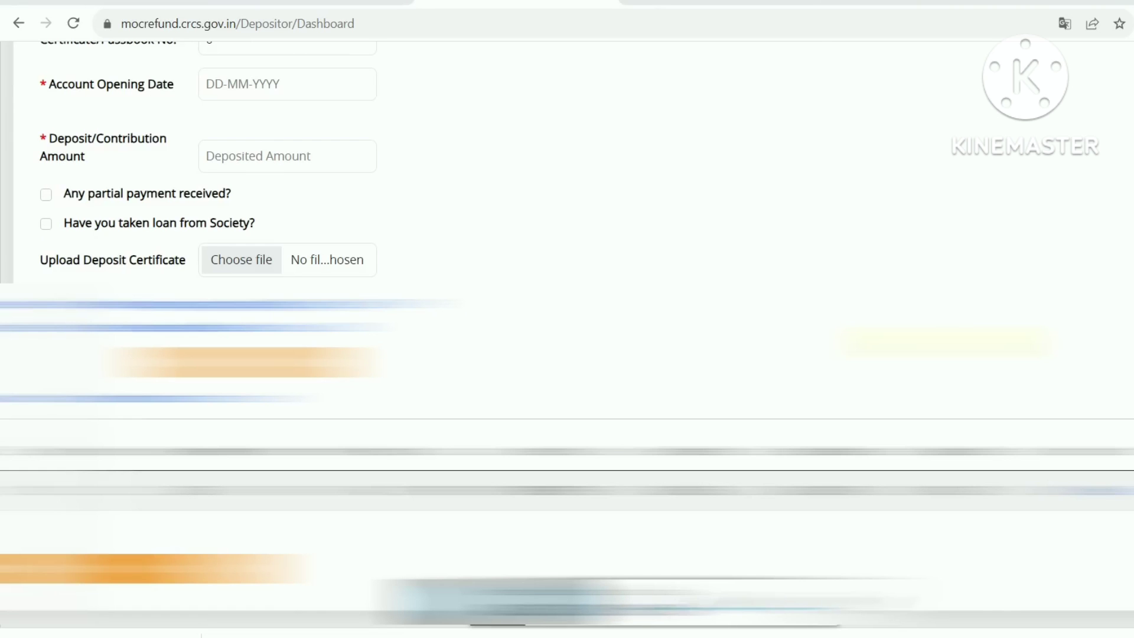
{"action": "scroll", "coordinate": [373, 241], "scroll_direction": "up", "scroll_amount": 6}
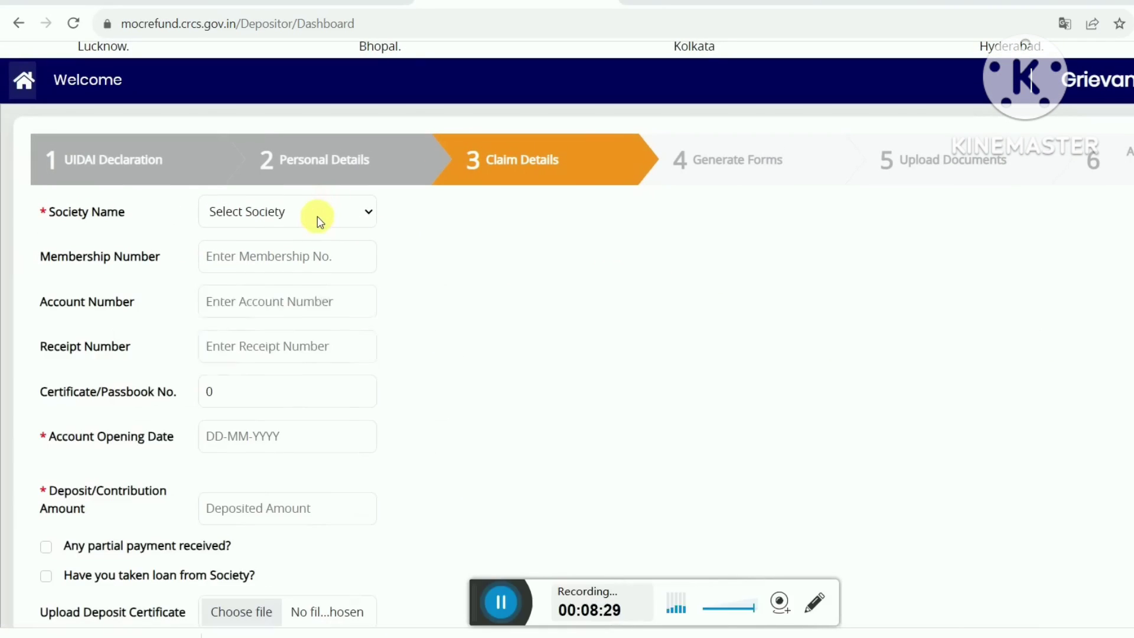
- Check the Society Name options against the society named on the certificate image in Paint, and return to the portal
{"action": "left_click", "coordinate": [322, 213]}
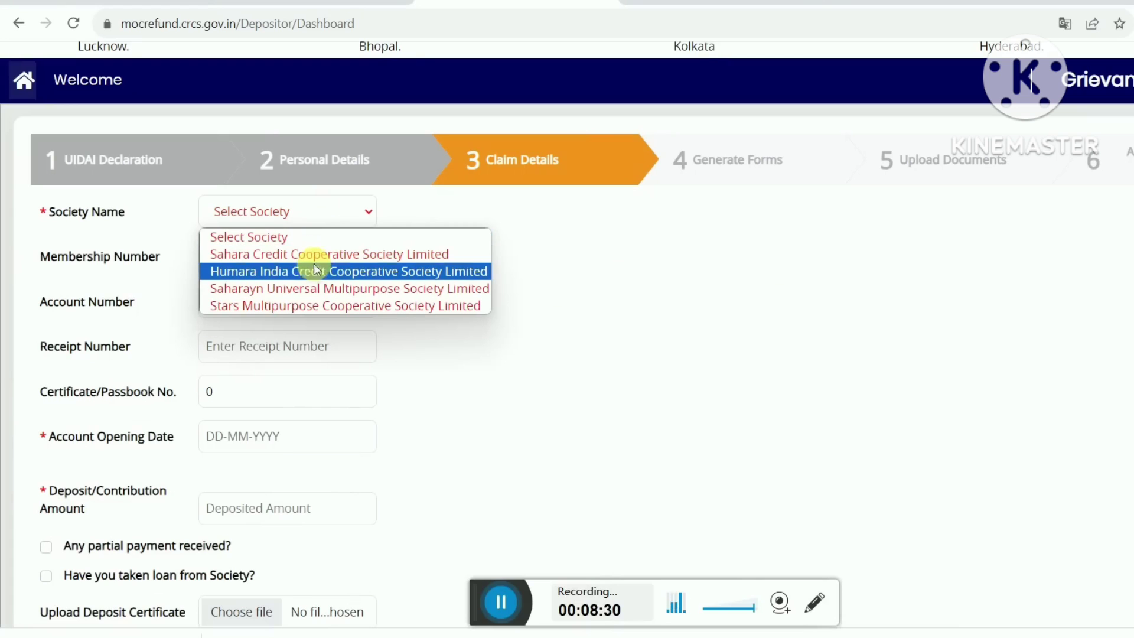
{"action": "left_click", "coordinate": [561, 261]}
{"action": "scroll", "coordinate": [563, 266], "scroll_direction": "down", "scroll_amount": 3}
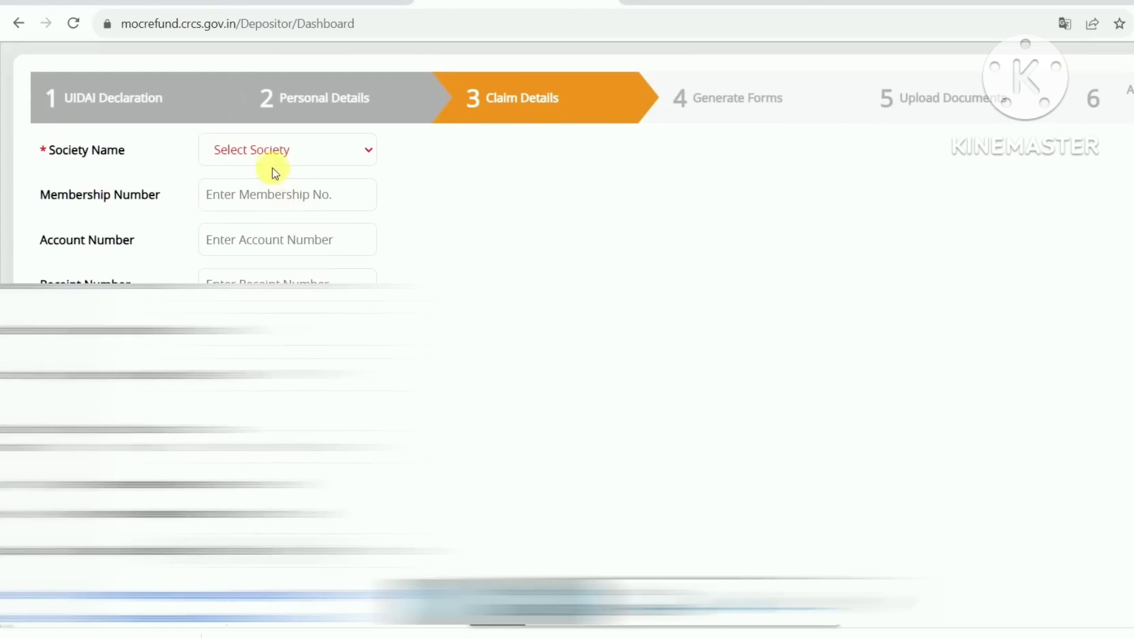
{"action": "left_click", "coordinate": [271, 149]}
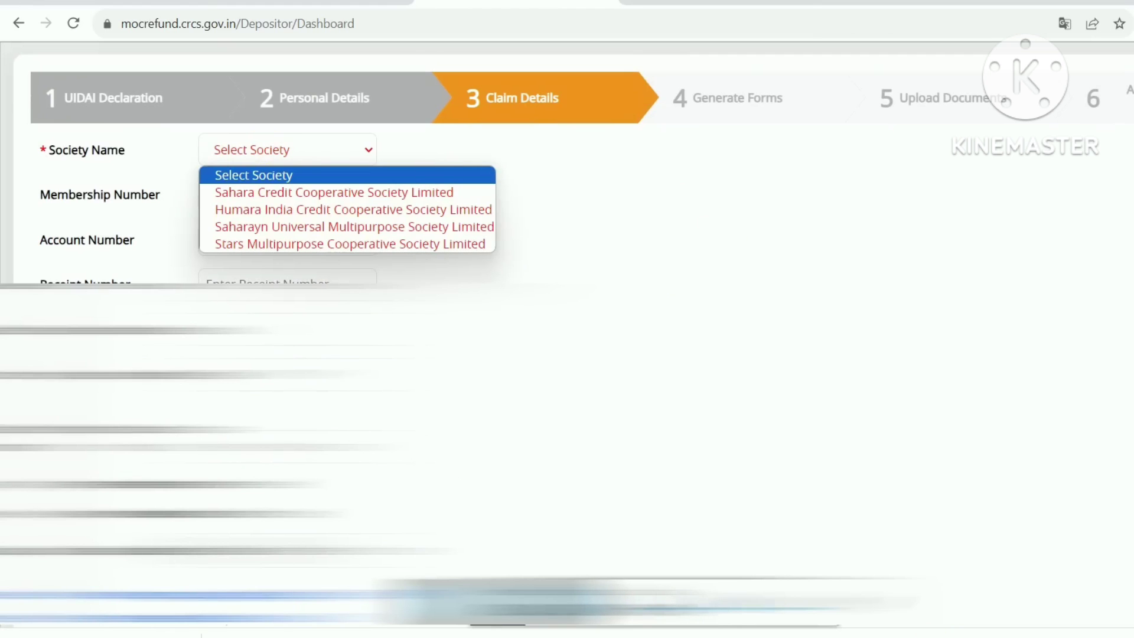
{"action": "left_click", "coordinate": [936, 631]}
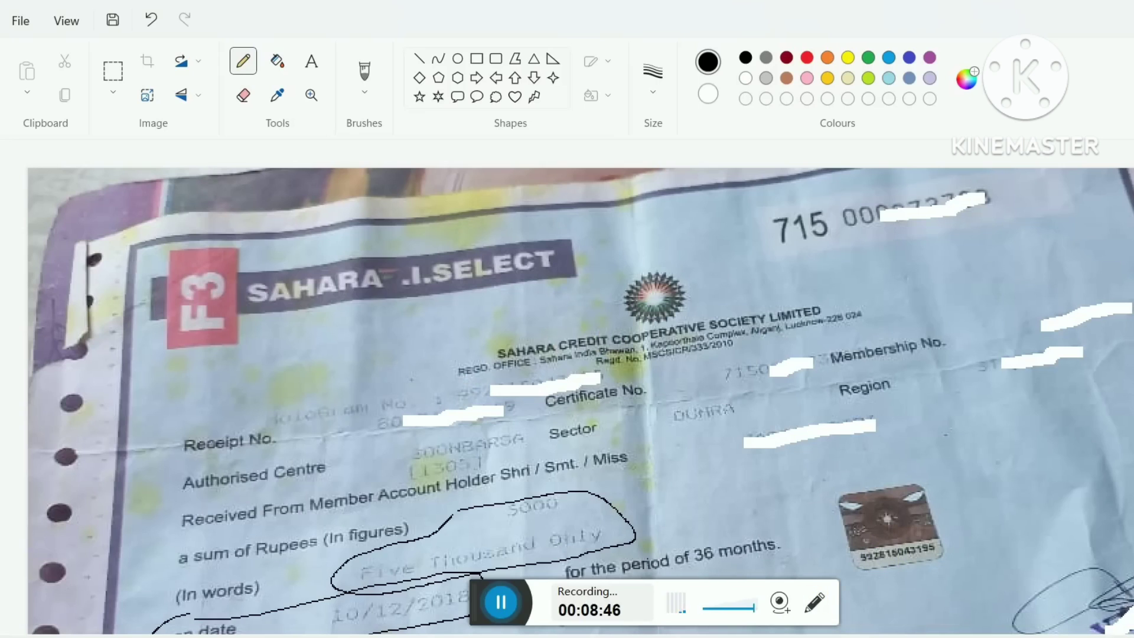
{"action": "key", "text": "alt+Tab"}
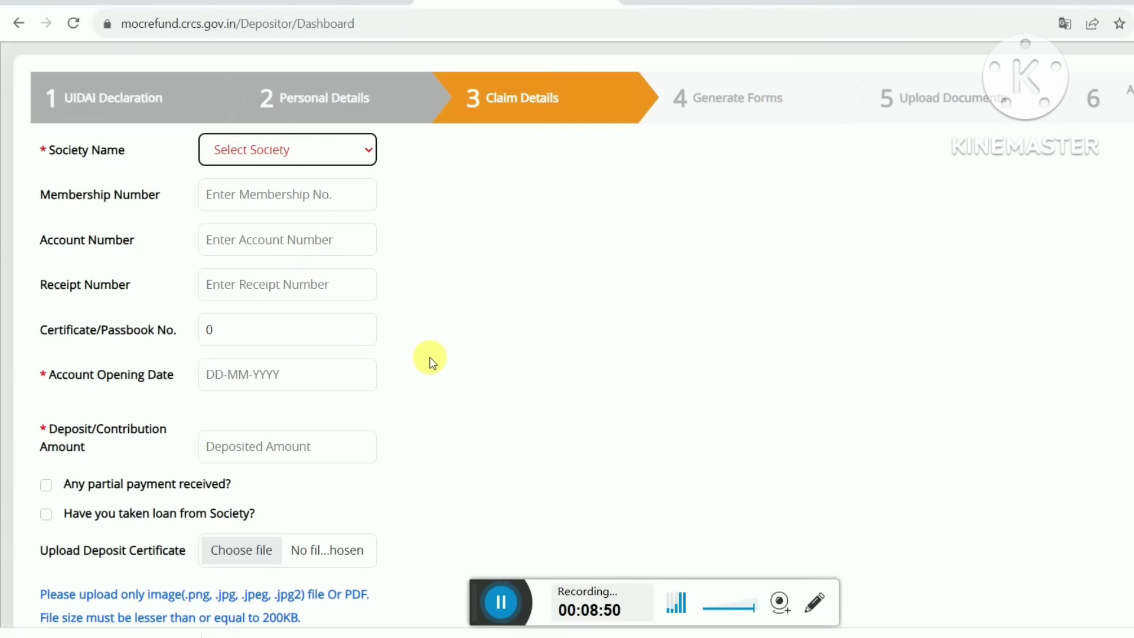
- Review the rest of the Claim Details page down to the added claims table, and proceed to the Generate Forms stage
{"action": "scroll", "coordinate": [367, 387], "scroll_direction": "down", "scroll_amount": 2}
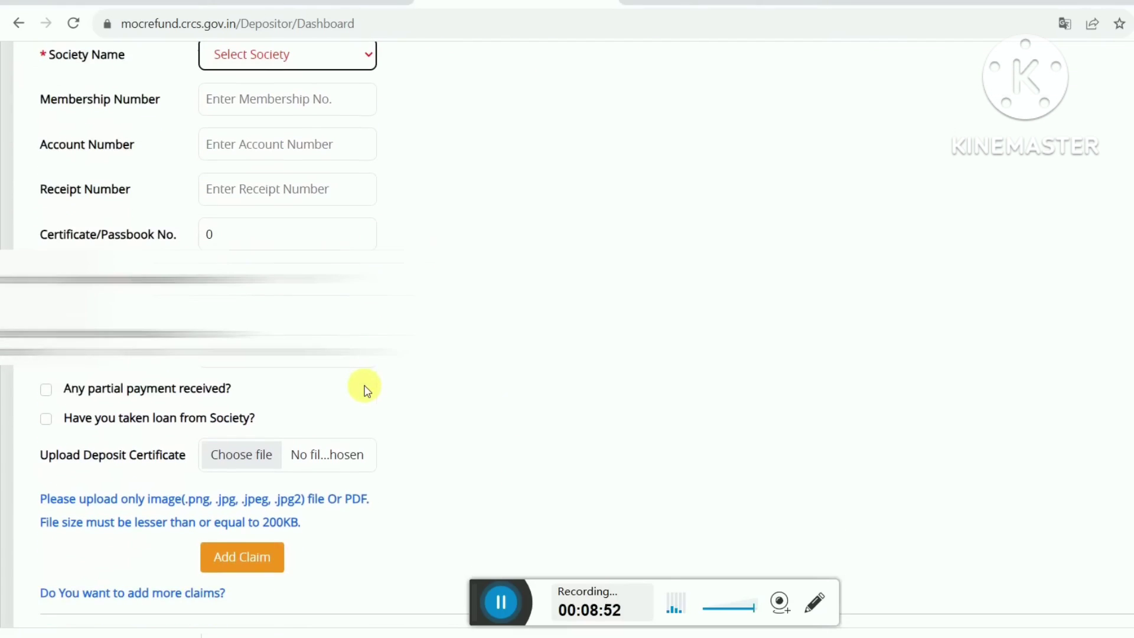
{"action": "scroll", "coordinate": [433, 458], "scroll_direction": "down", "scroll_amount": 7}
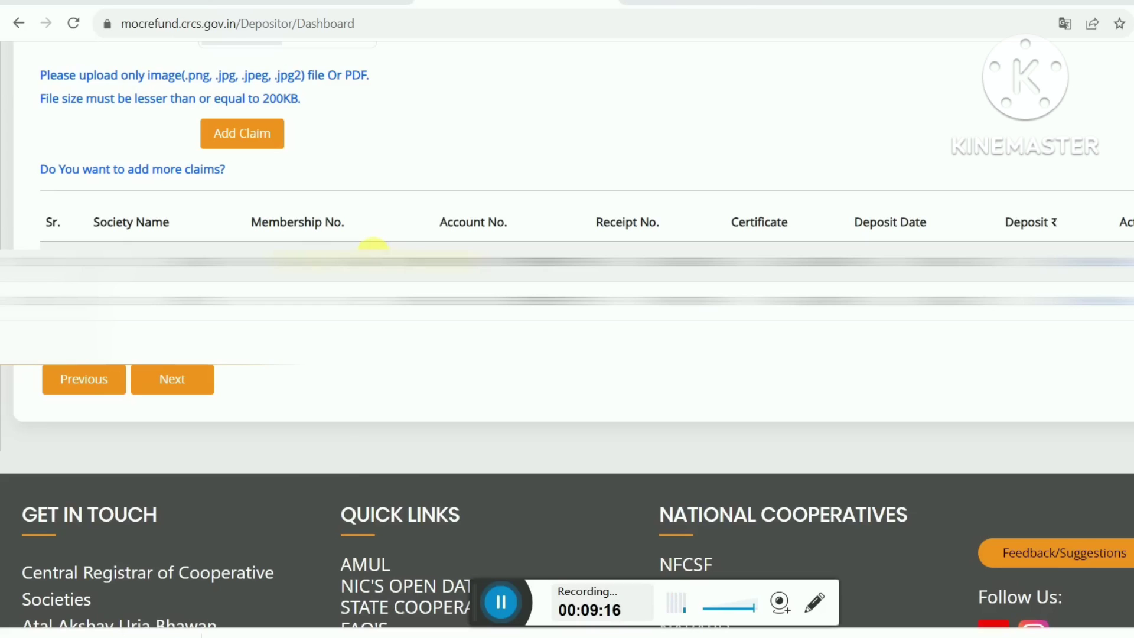
{"action": "left_click", "coordinate": [195, 378]}
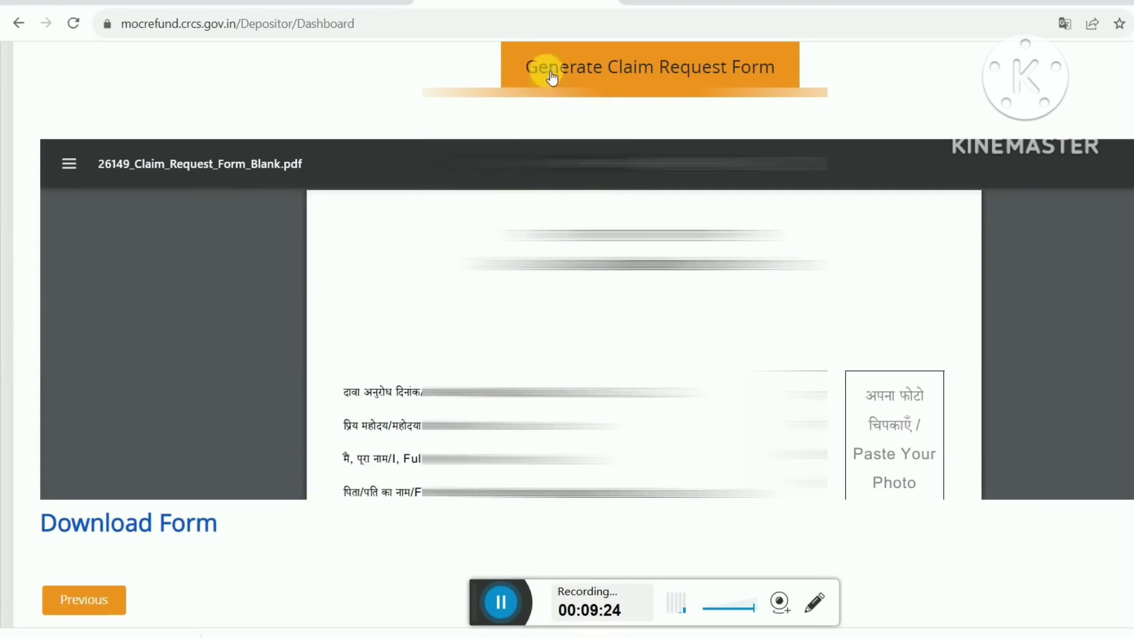
- Generate the claim request form and save it as a PDF file in the Downloads folder
{"action": "left_click", "coordinate": [649, 77]}
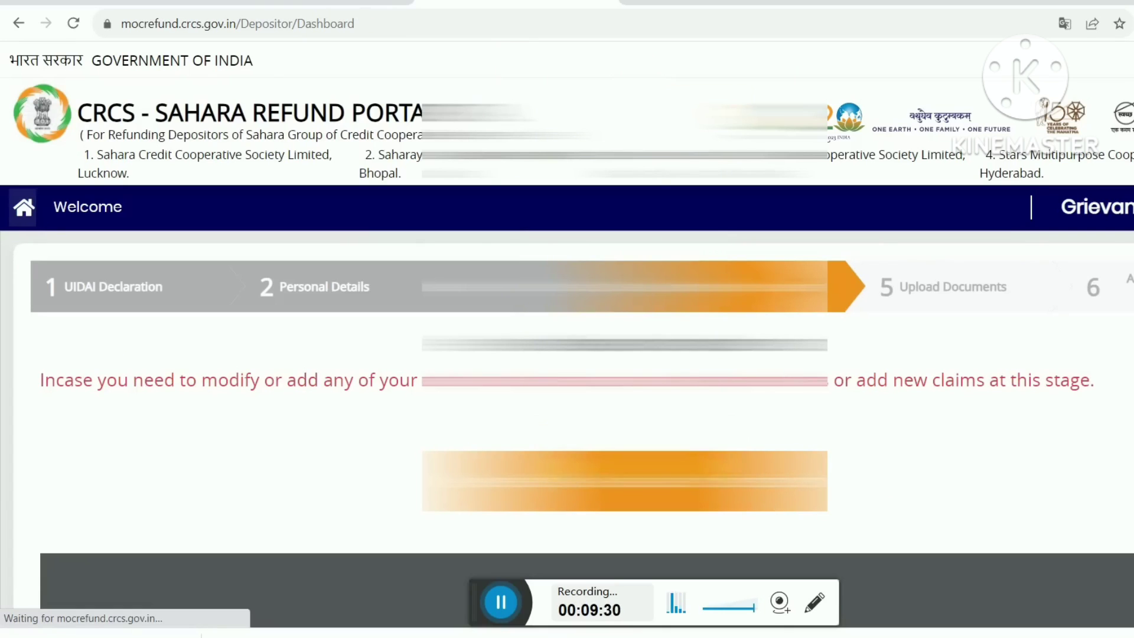
{"action": "scroll", "coordinate": [371, 420], "scroll_direction": "down", "scroll_amount": 5}
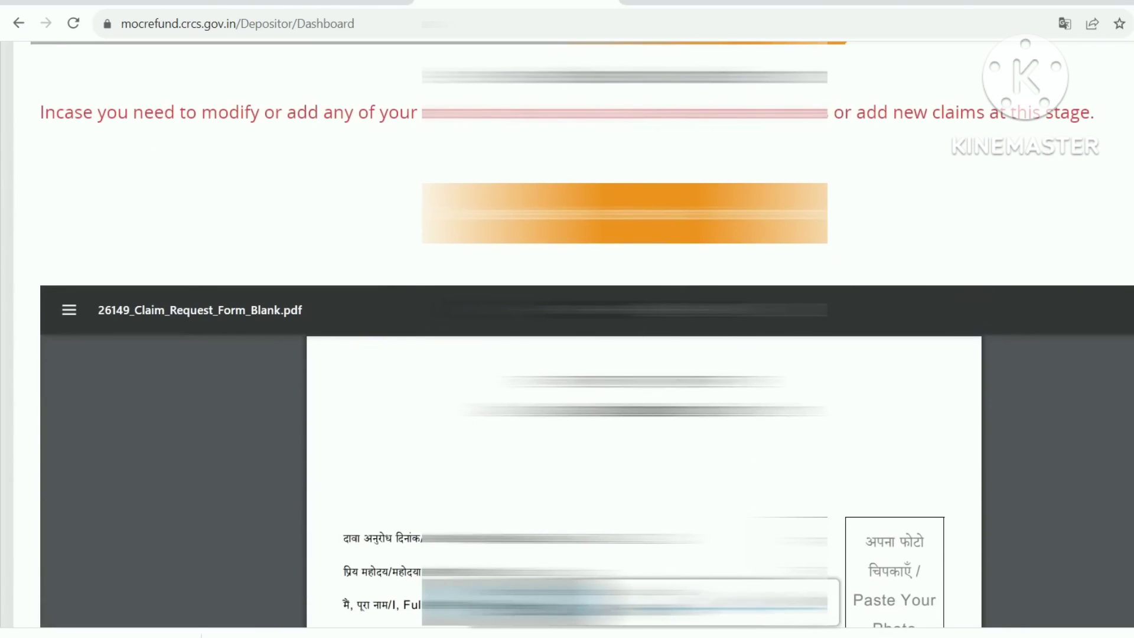
{"action": "key", "text": "ctrl+s"}
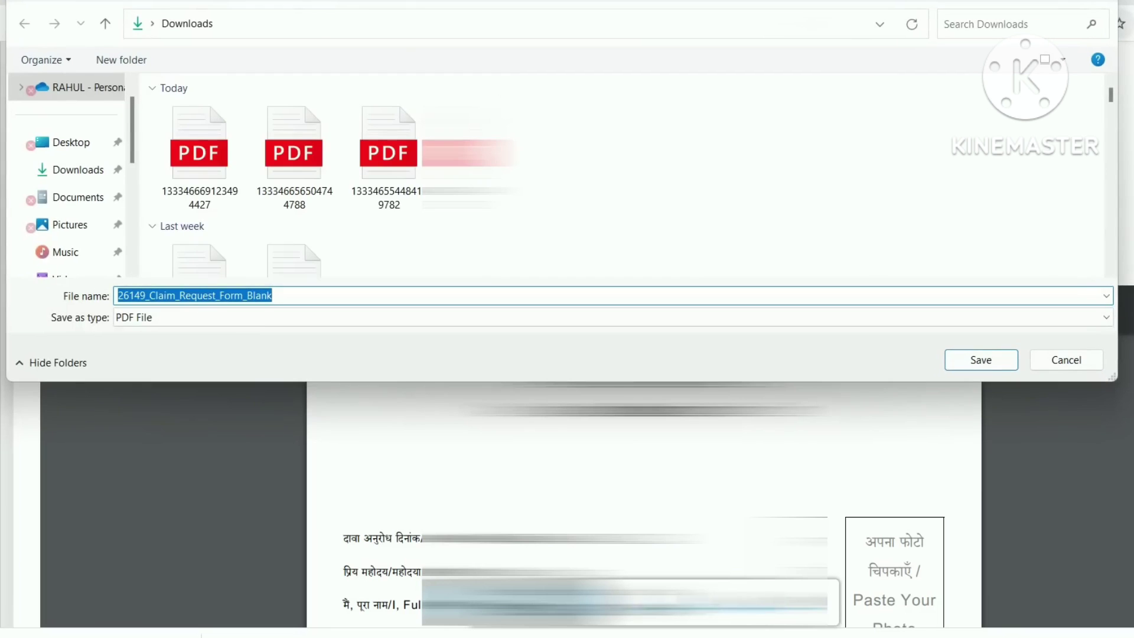
{"action": "left_click", "coordinate": [975, 360]}
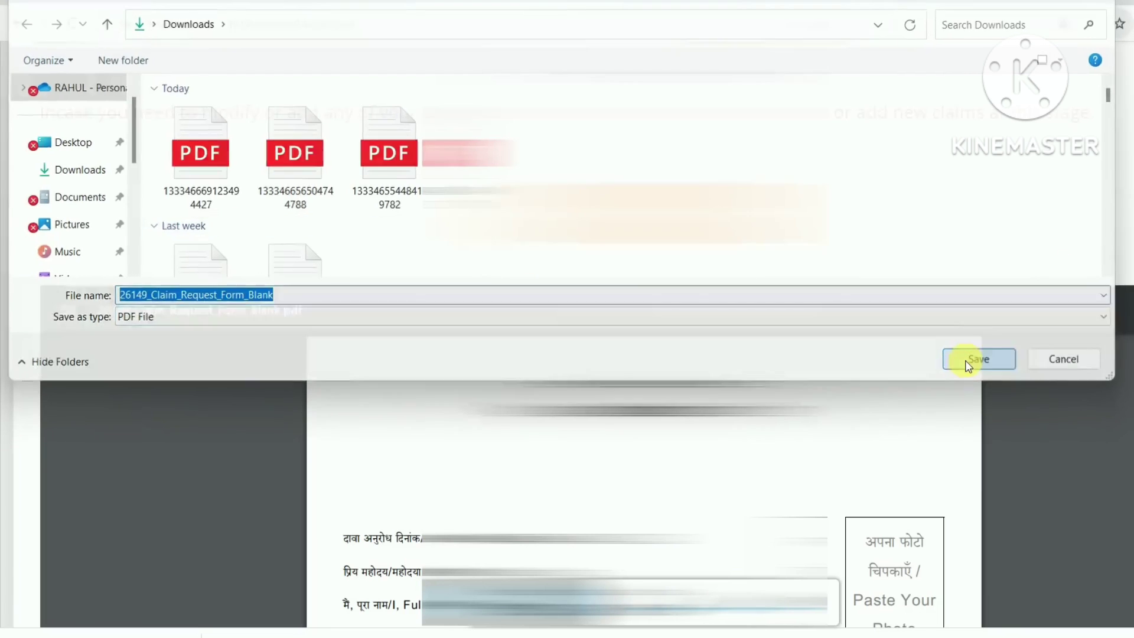
- Open the downloaded claim request form and examine the photo and signature area, the personal and bank details, and the claims table
{"action": "left_click", "coordinate": [94, 633]}
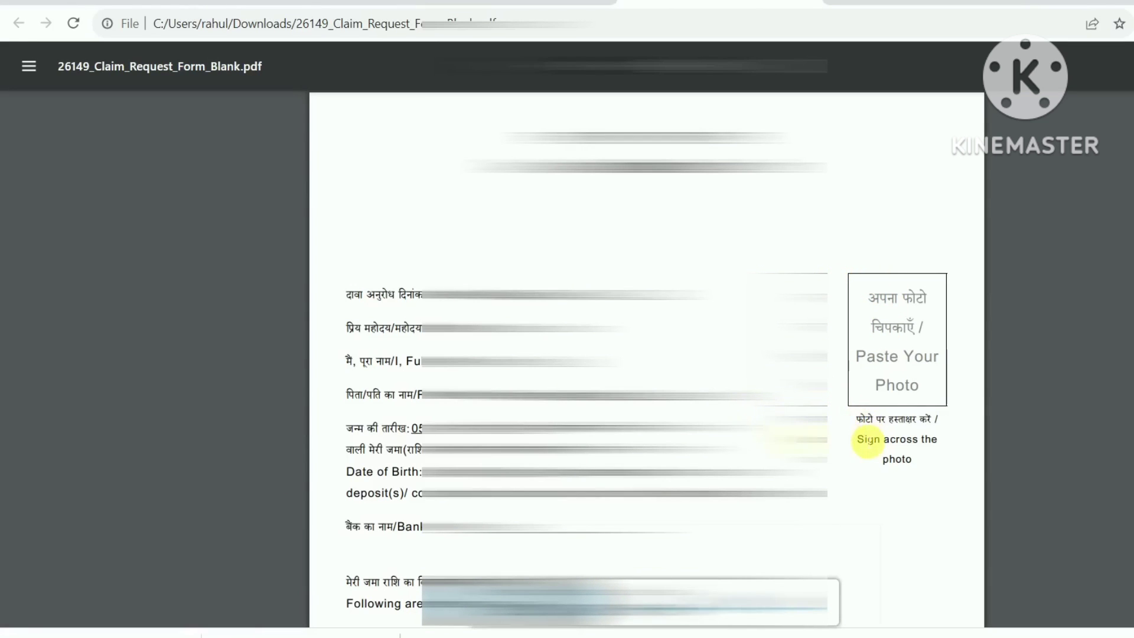
{"action": "left_click_drag", "start_coordinate": [857, 440], "coordinate": [938, 450]}
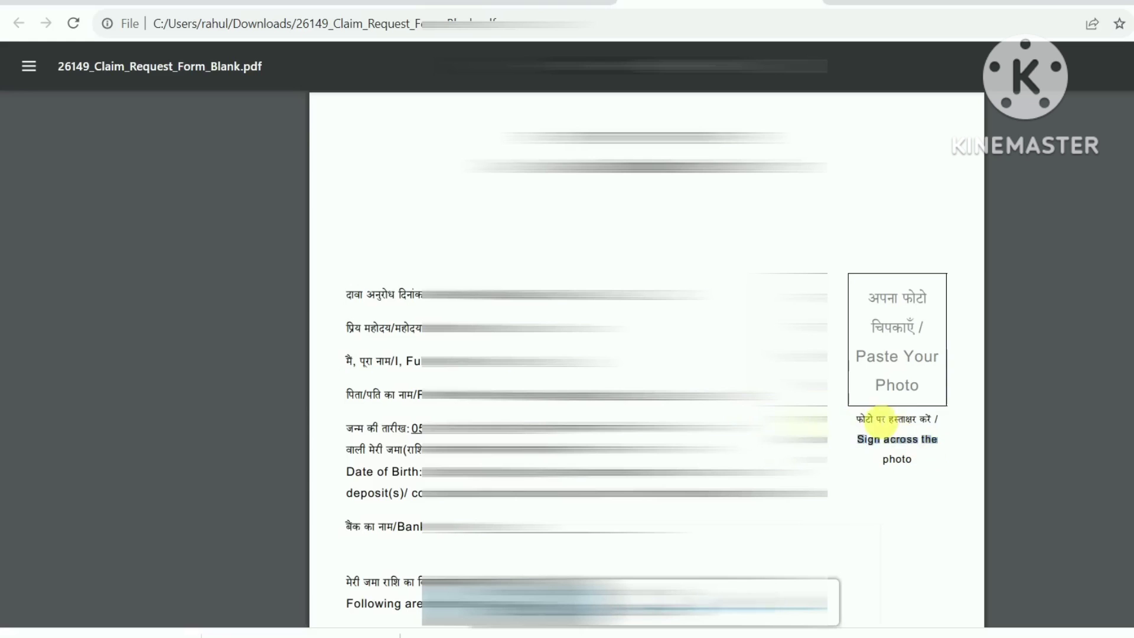
{"action": "left_click", "coordinate": [768, 378]}
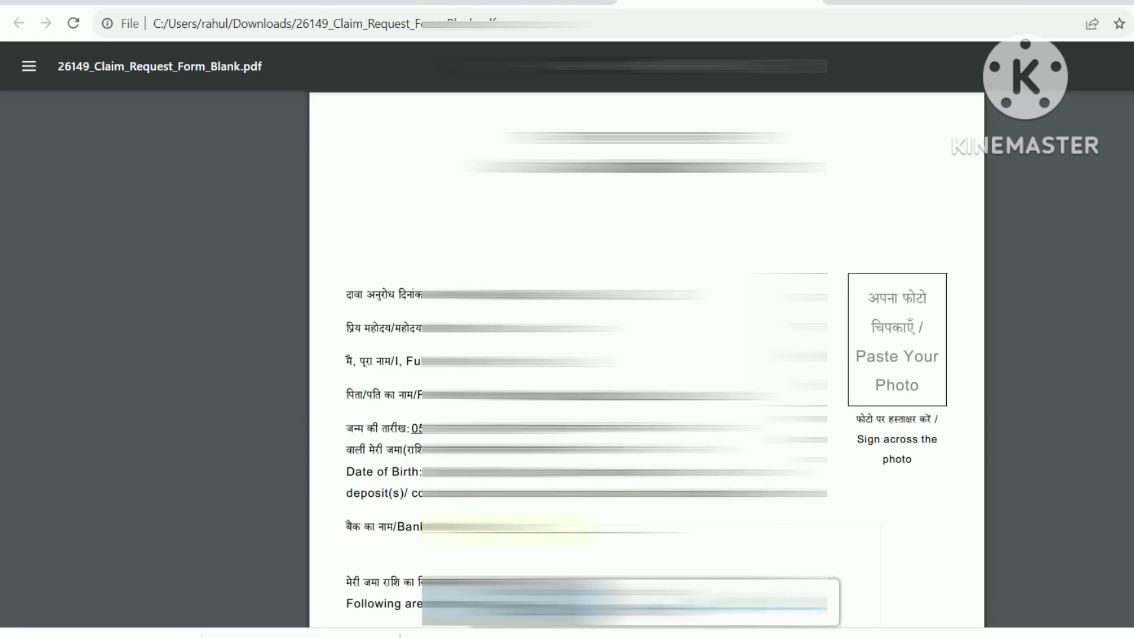
{"action": "scroll", "coordinate": [519, 535], "scroll_direction": "down", "scroll_amount": 2}
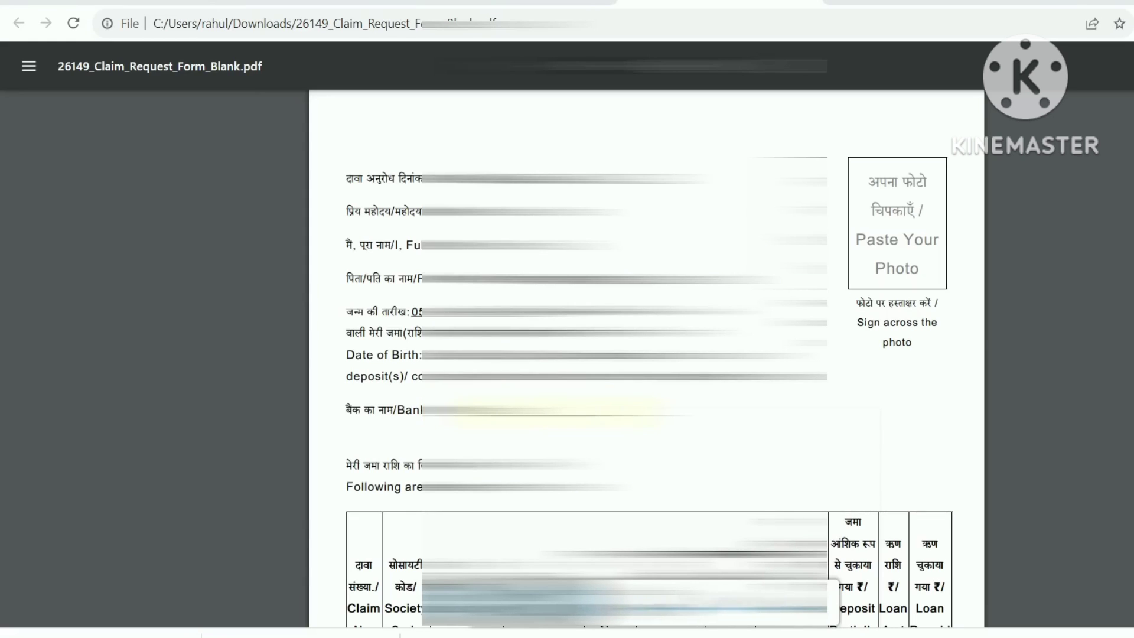
{"action": "scroll", "coordinate": [481, 469], "scroll_direction": "up", "scroll_amount": 1}
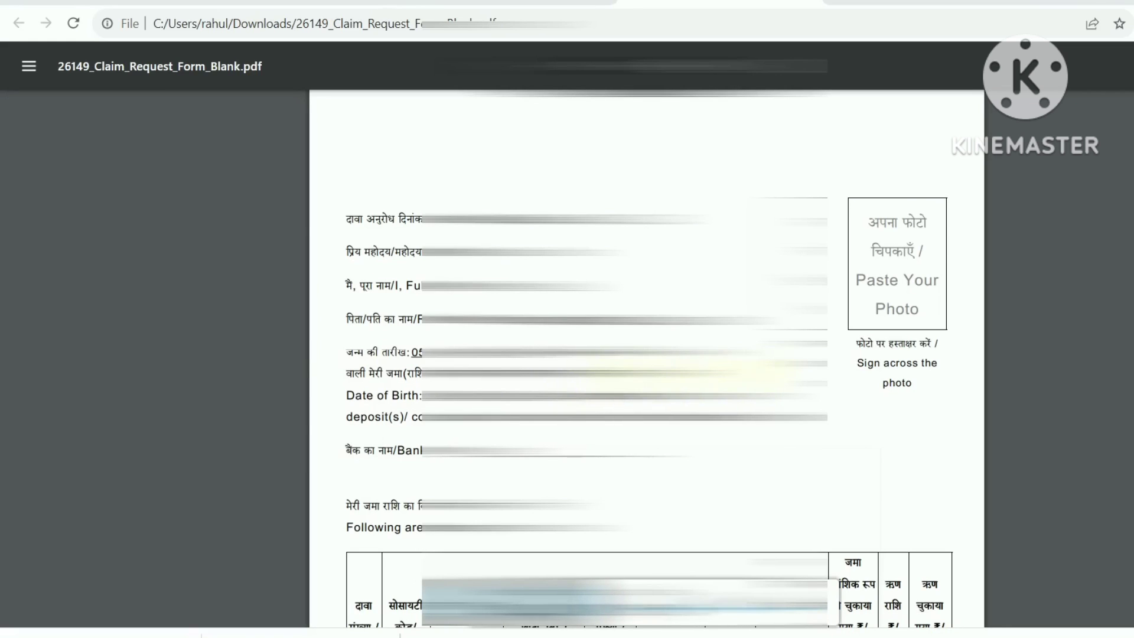
{"action": "scroll", "coordinate": [629, 449], "scroll_direction": "down", "scroll_amount": 8}
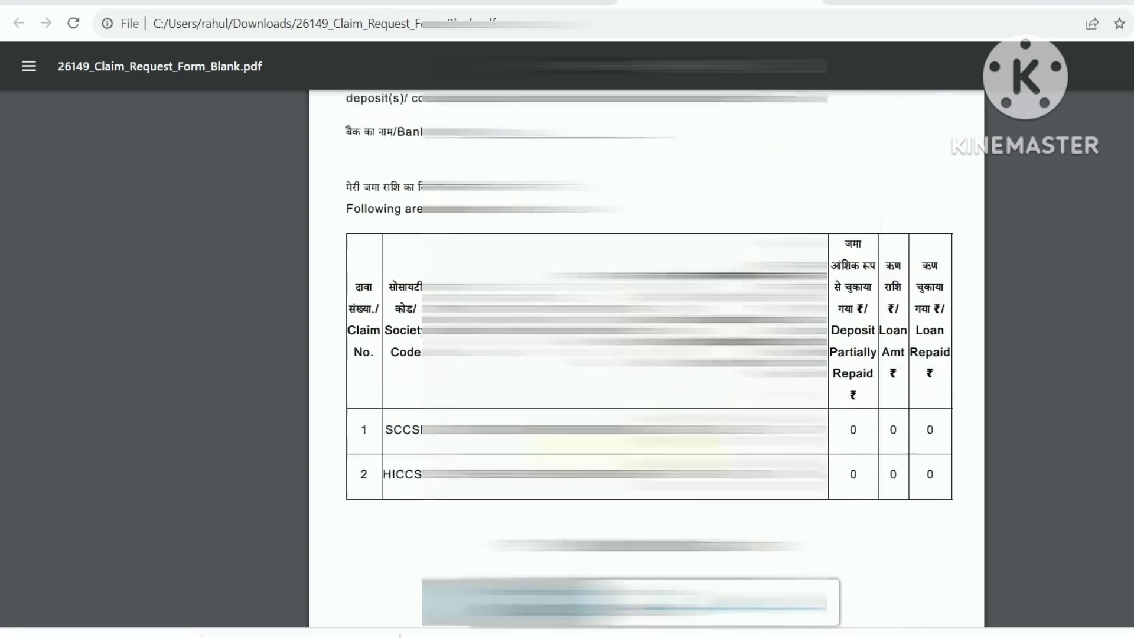